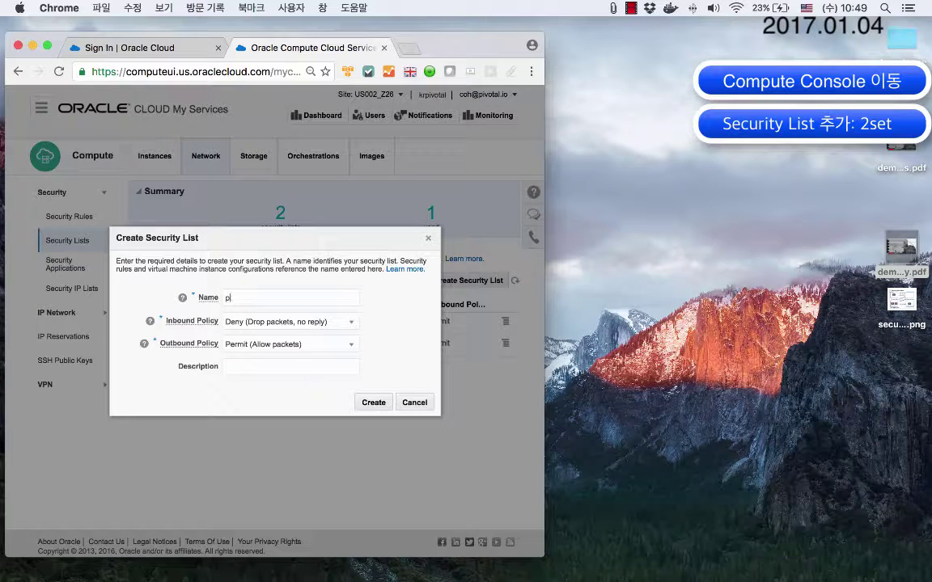
- Create security lists lb_list and was_list, each with inbound policy Deny (Drop packets, no reply) and outbound policy Permit (Allow packets)
type("lb_list")
left_click(330, 322)
left_click(330, 322)
left_click(319, 345)
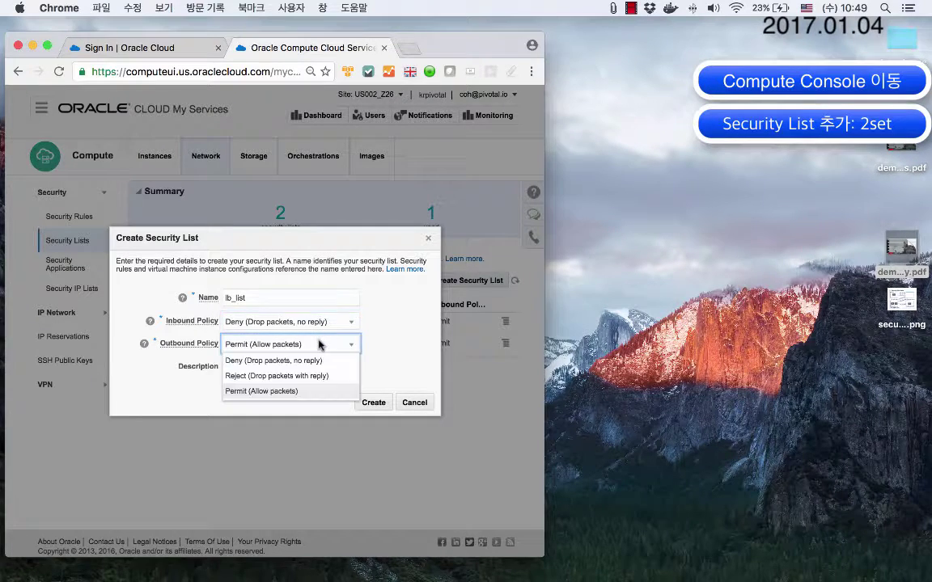
left_click(320, 346)
left_click(372, 402)
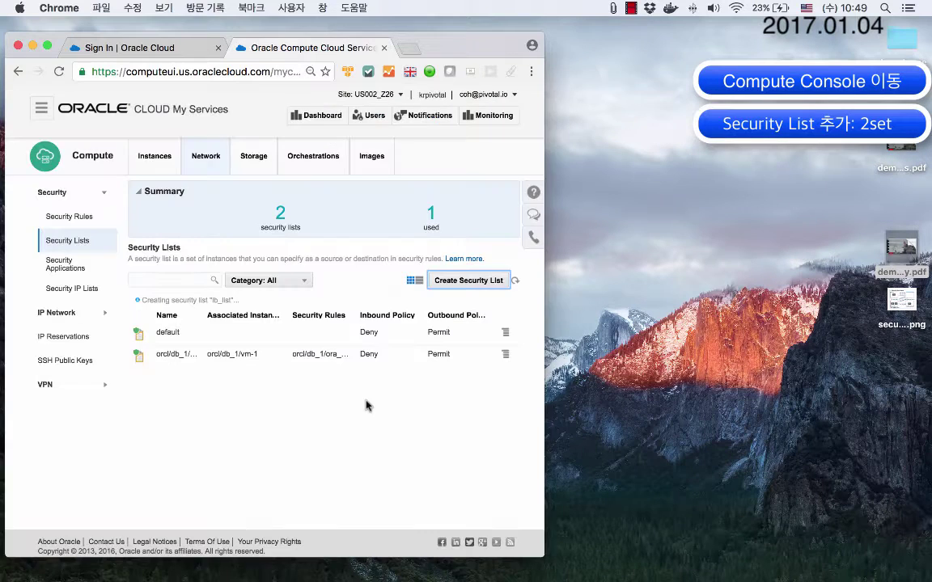
left_click(491, 284)
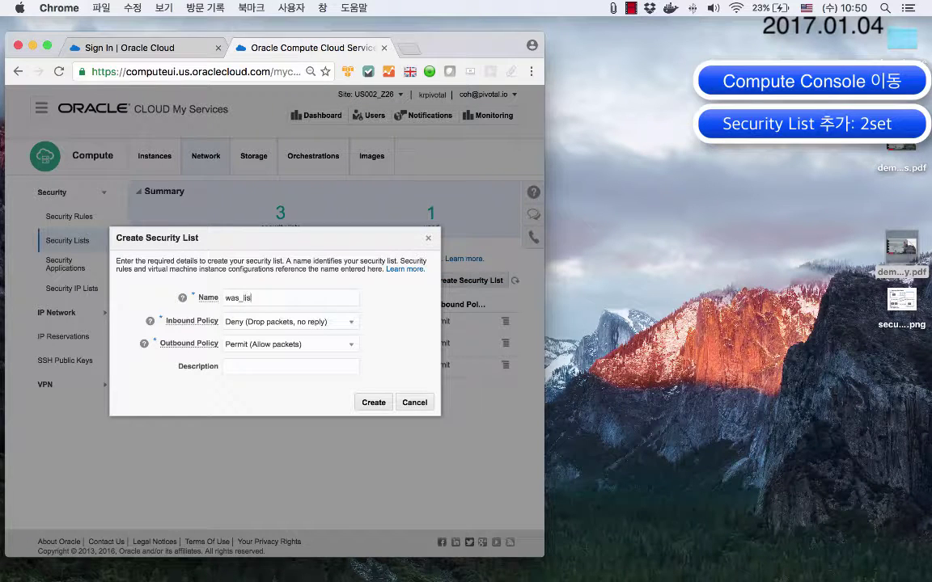
left_click(373, 402)
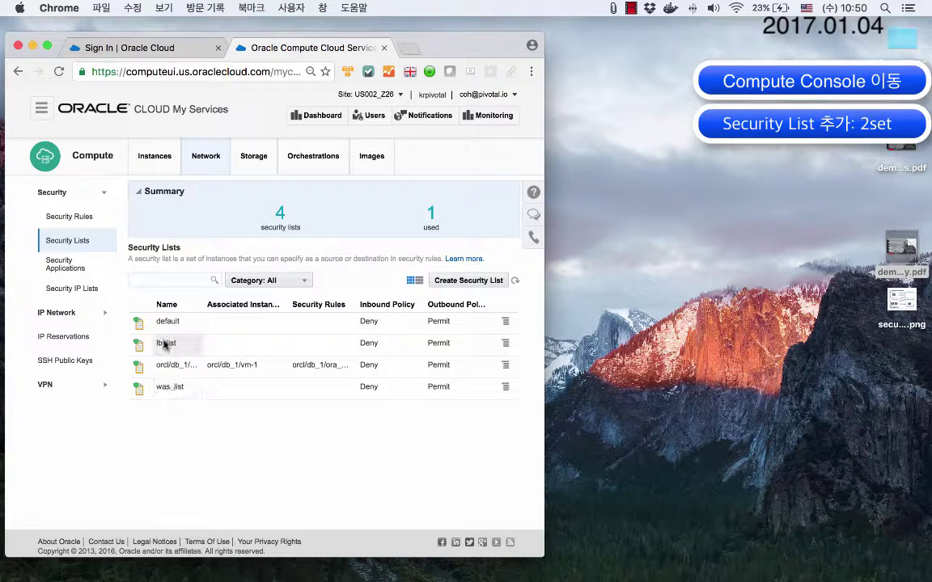
- Create a security application named tcp8080 with port type TCP and port range 8080 to 8080, and check its entry in the list
left_click(73, 269)
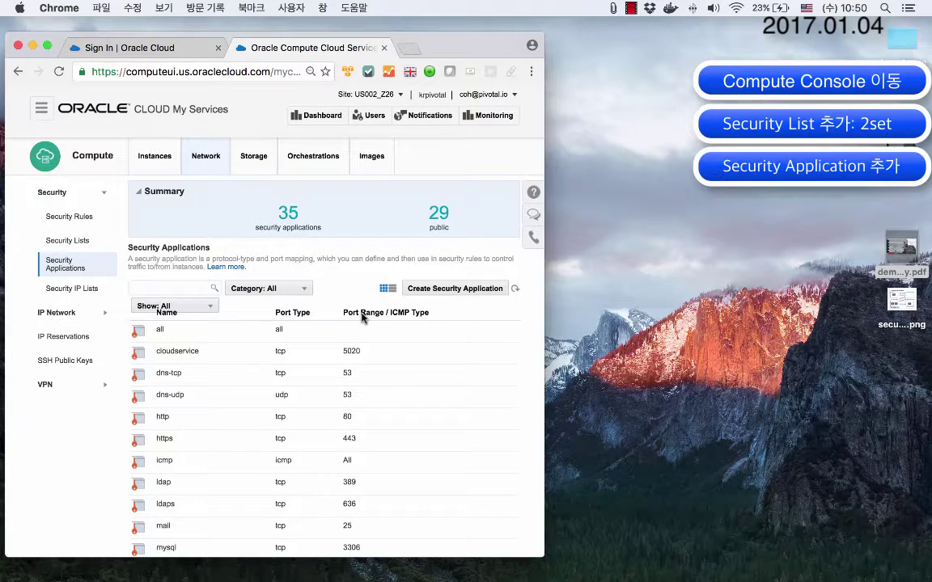
left_click(439, 296)
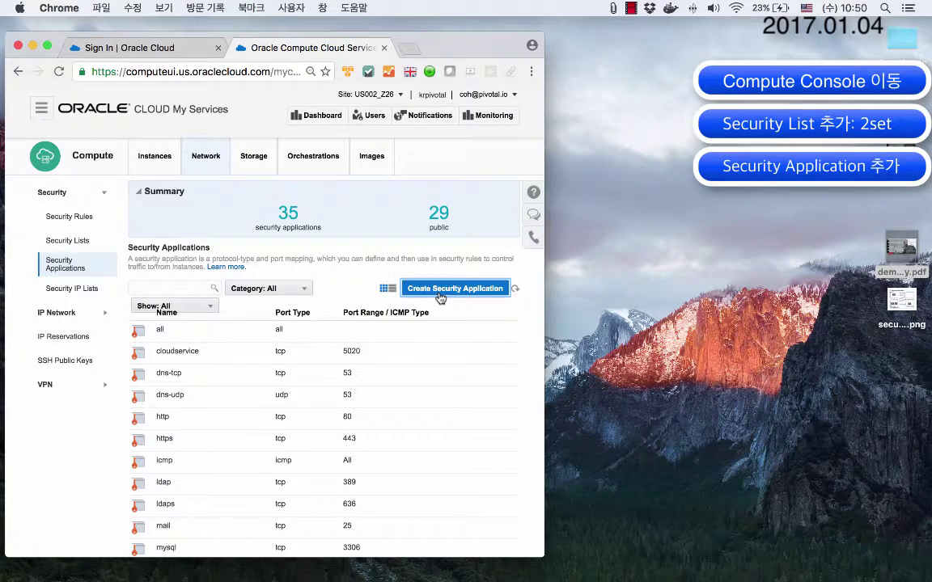
type("tcp8080")
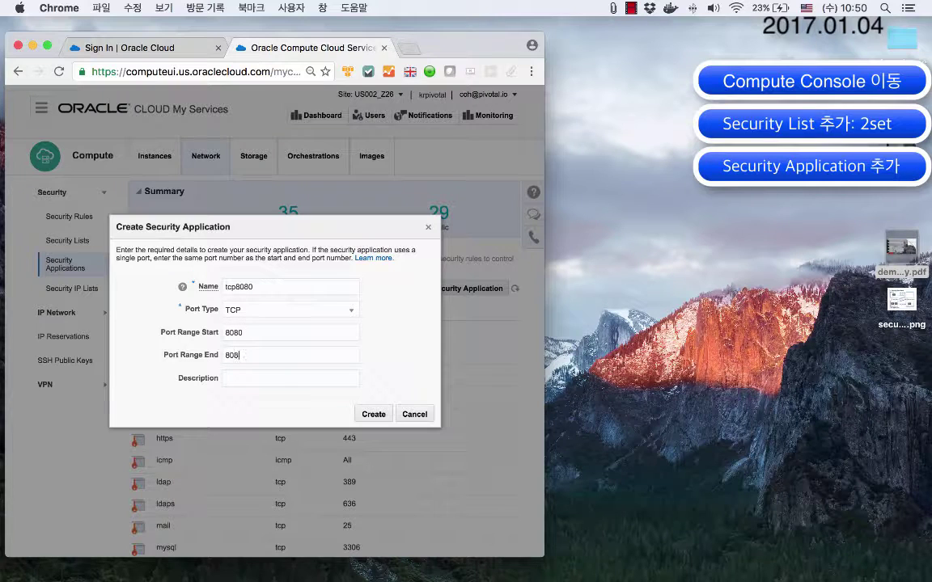
left_click(374, 414)
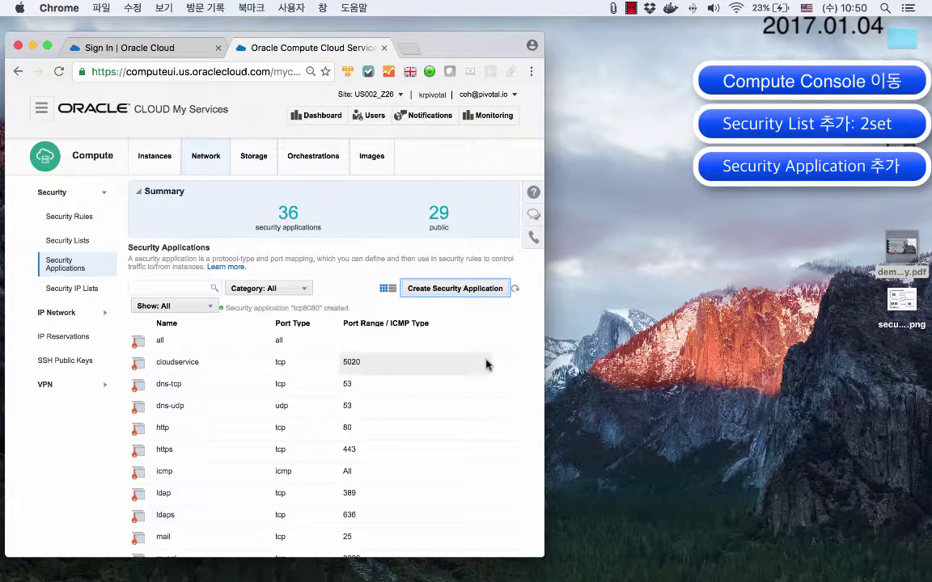
scroll(465, 307, "down", 2)
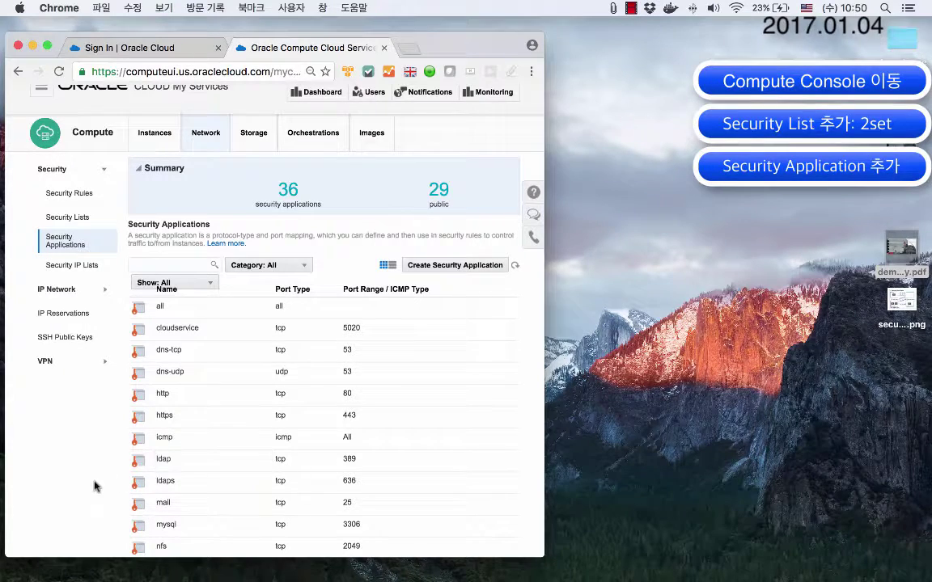
scroll(94, 484, "down", 10)
scroll(94, 485, "down", 3)
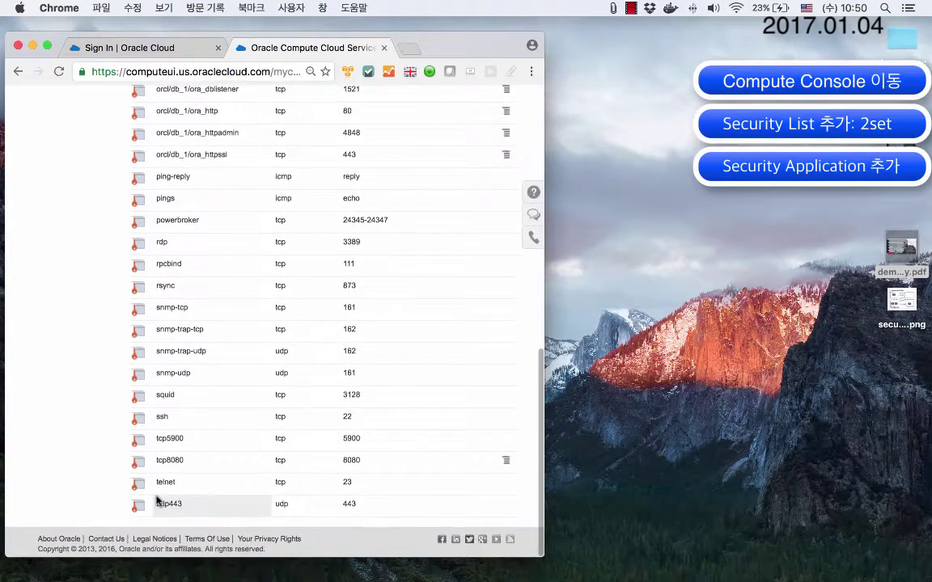
scroll(93, 416, "up", 13)
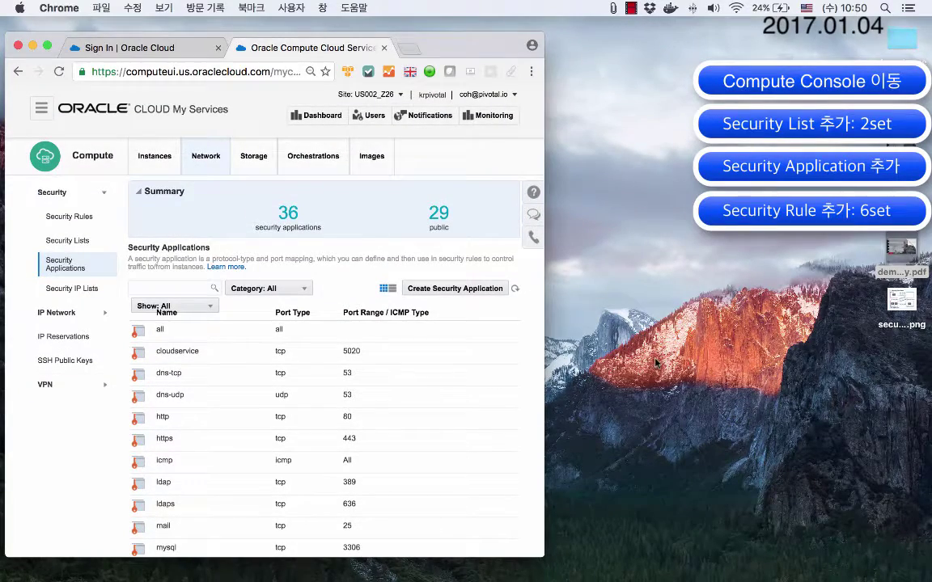
- Show the Security Rules page and open security_rule.png from the desktop beside it as a reference for the rule names
left_click(902, 250)
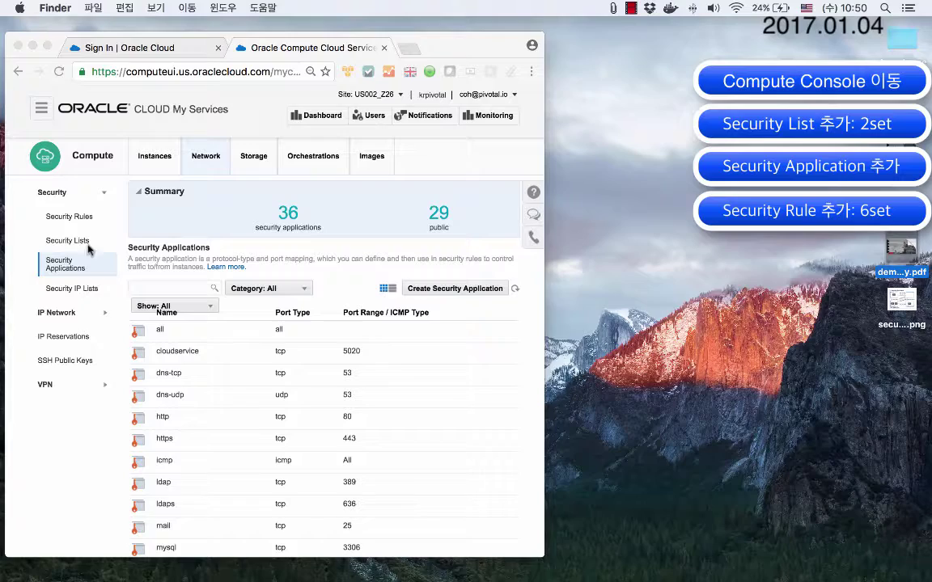
left_click(80, 217)
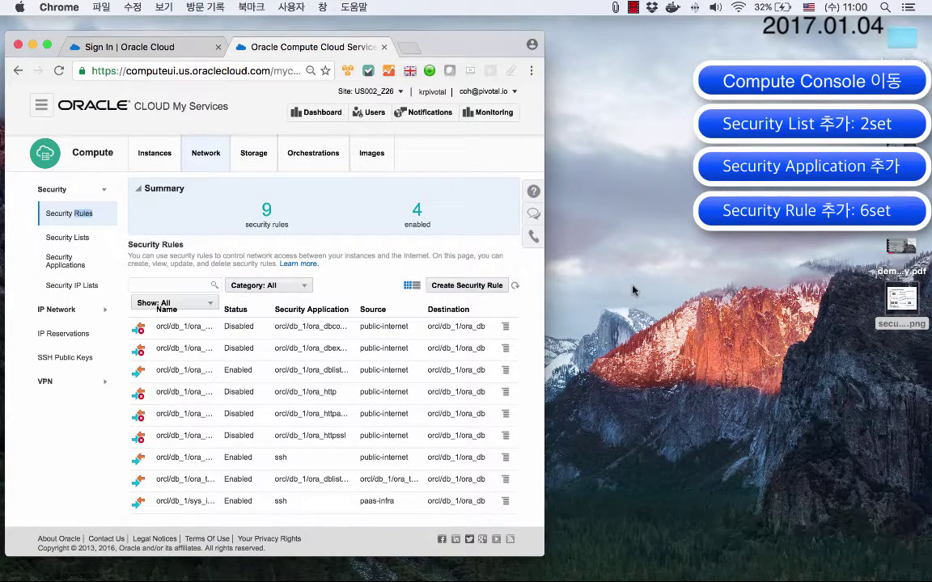
left_click(895, 303)
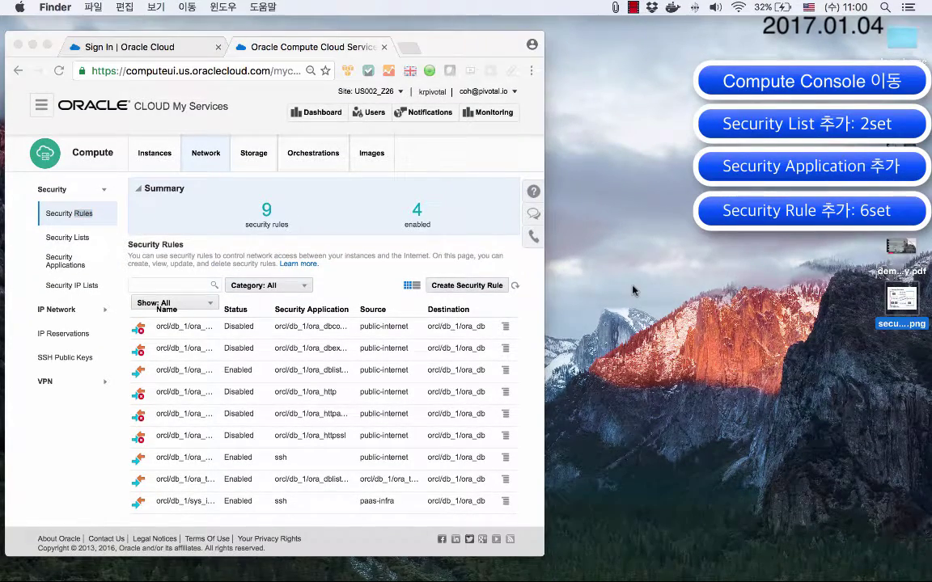
double_click(896, 303)
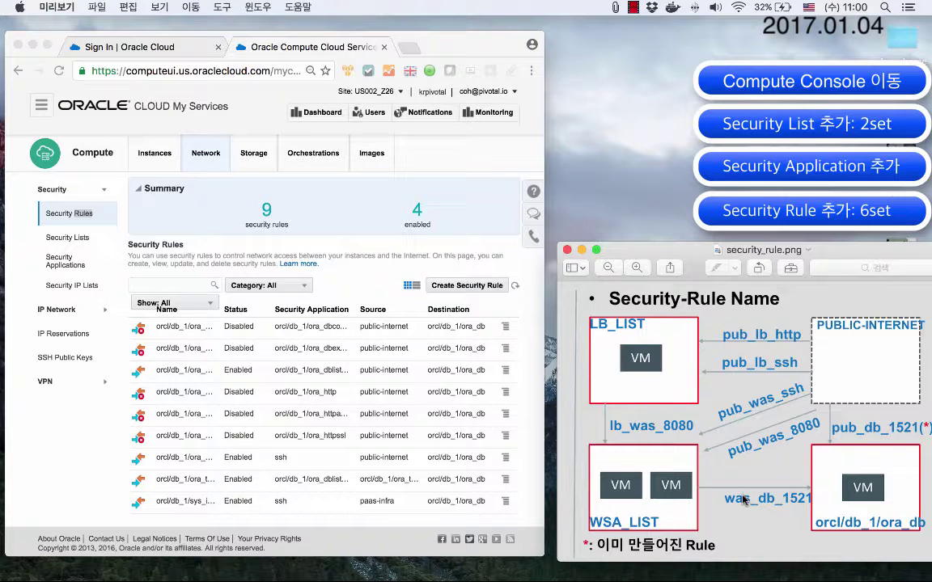
left_click(46, 379)
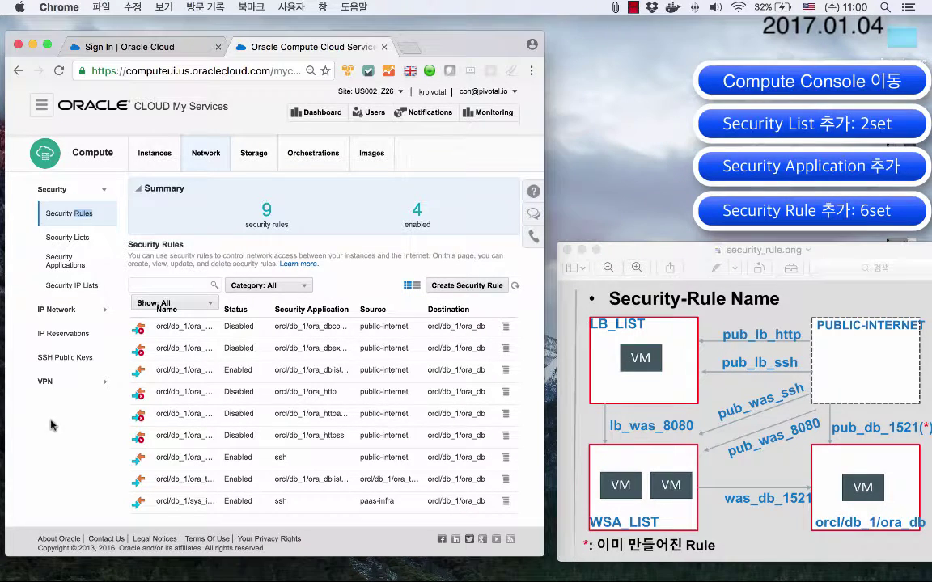
- Create the enabled security rule pub_lb_http for the http application, from security IP list public-internet to security list lb_list
left_click(467, 286)
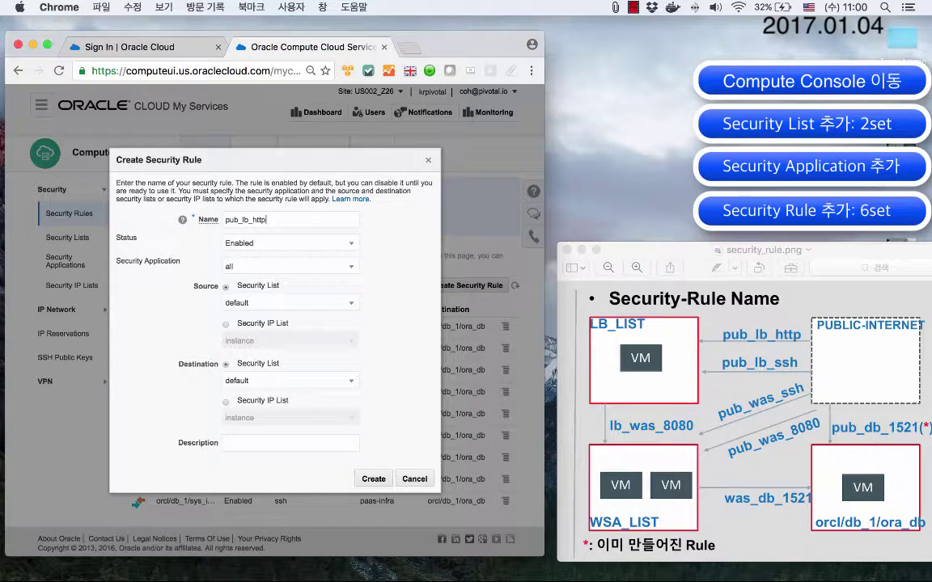
left_click(266, 268)
type("http")
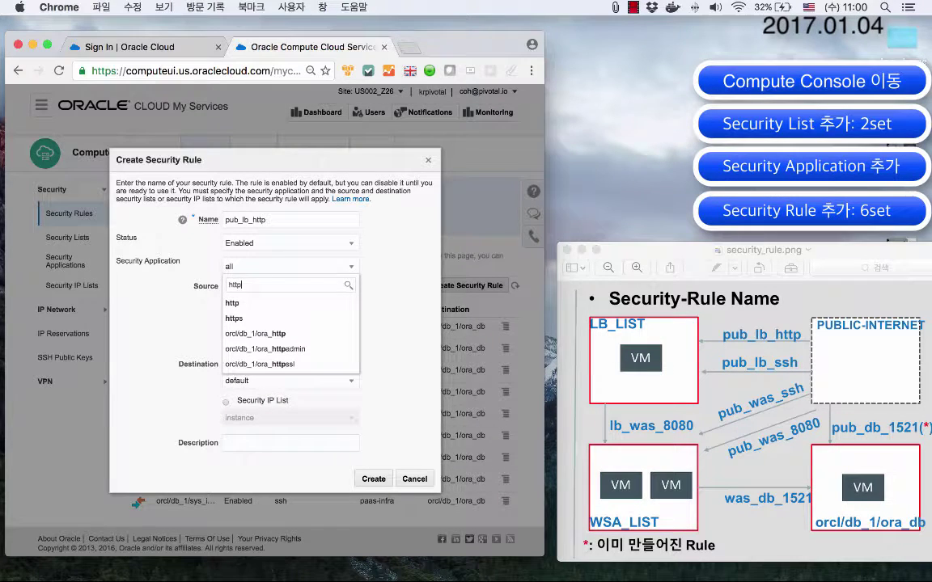
left_click(242, 303)
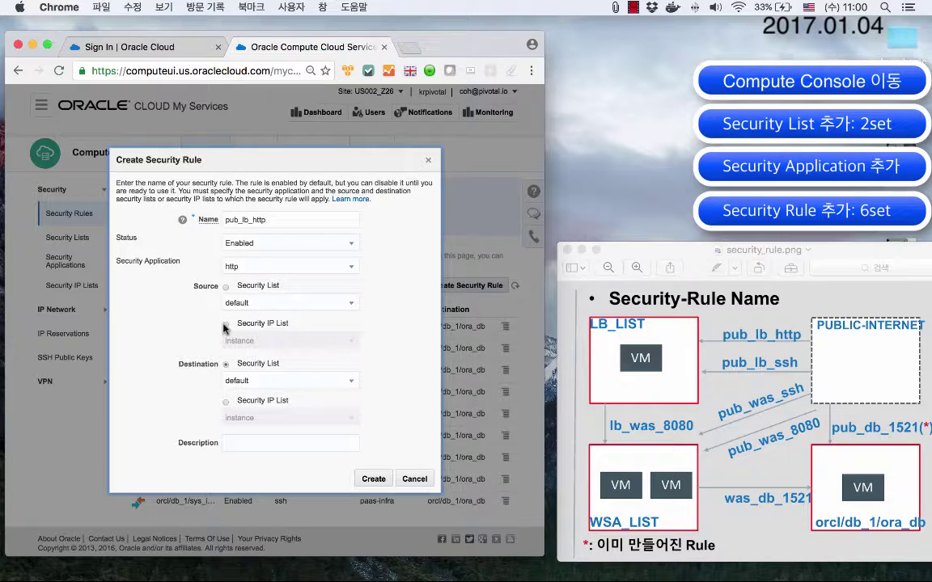
left_click(247, 339)
left_click(246, 340)
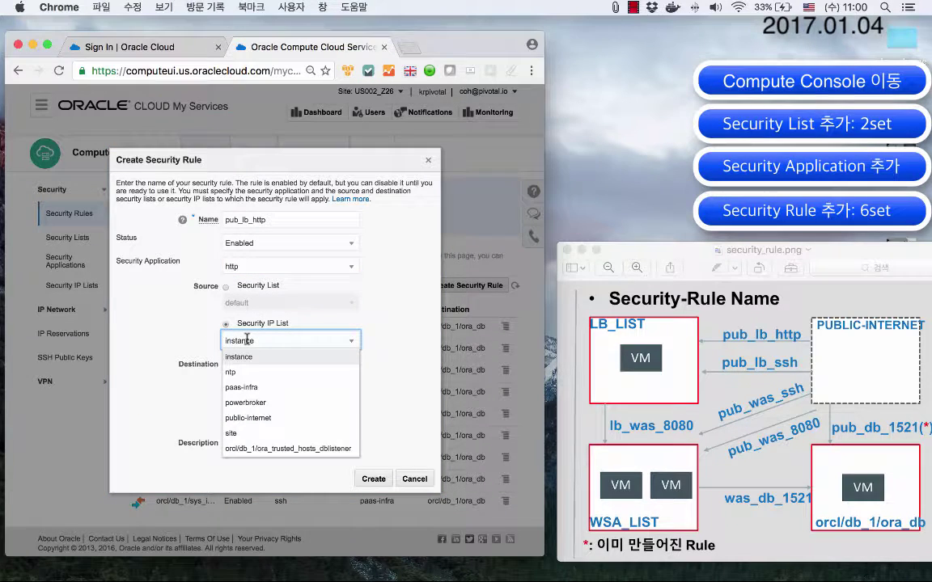
left_click(247, 417)
left_click(254, 384)
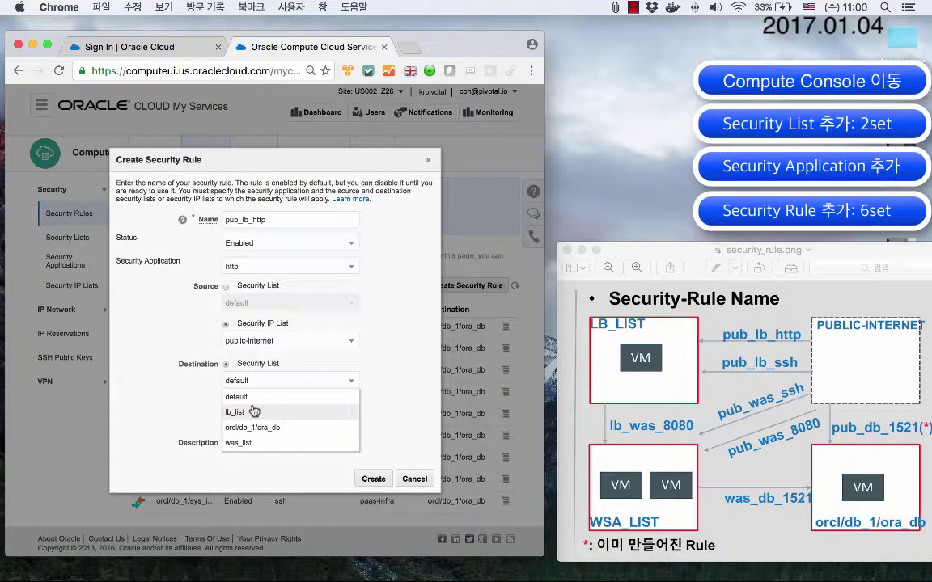
left_click(254, 411)
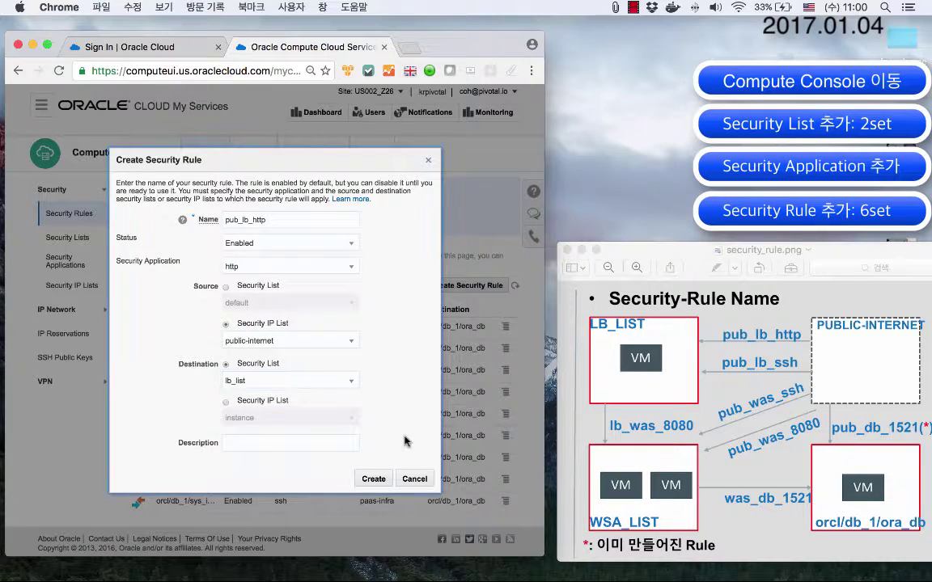
left_click(374, 479)
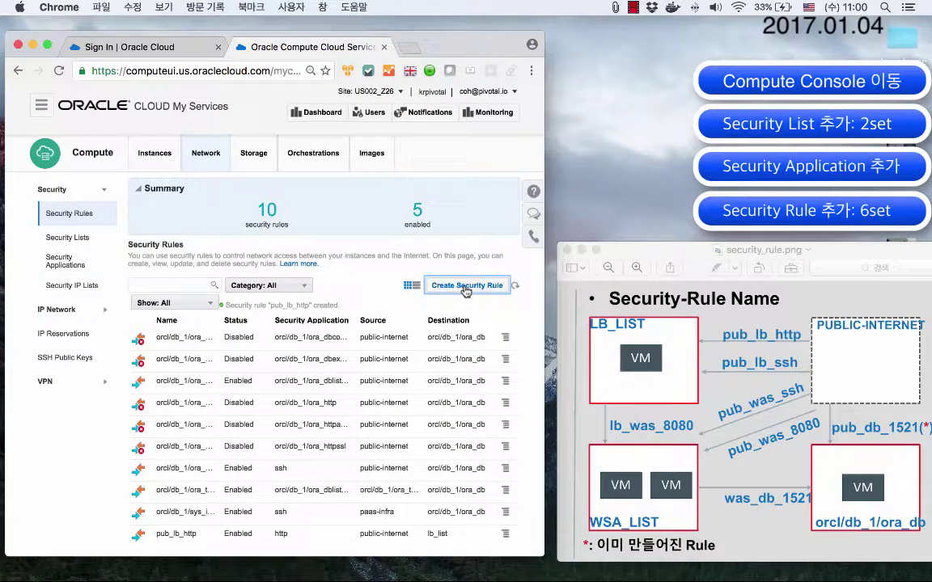
- Create the enabled security rule pub_lb_ssh for the ssh application, from security IP list public-internet to security list lb_list
left_click(466, 287)
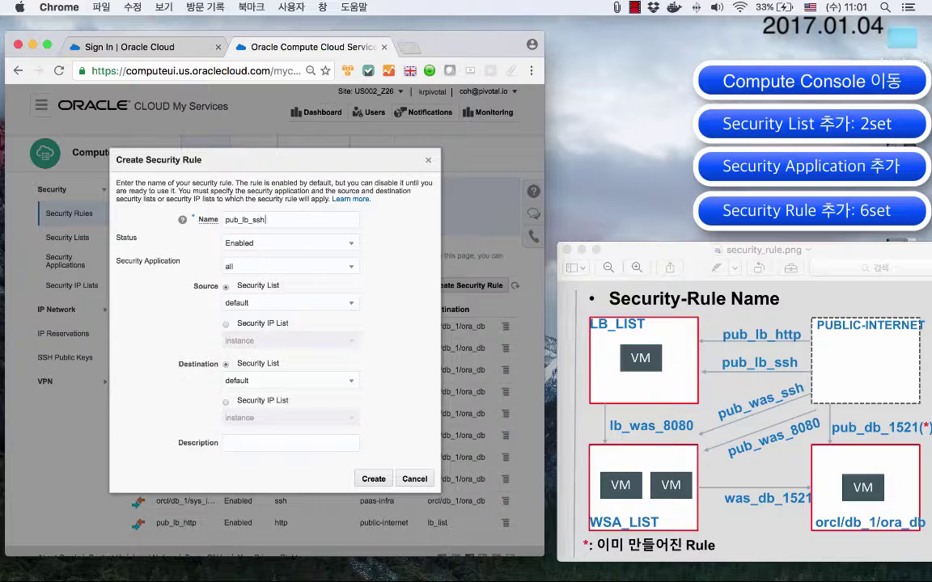
left_click(295, 267)
type("ssh")
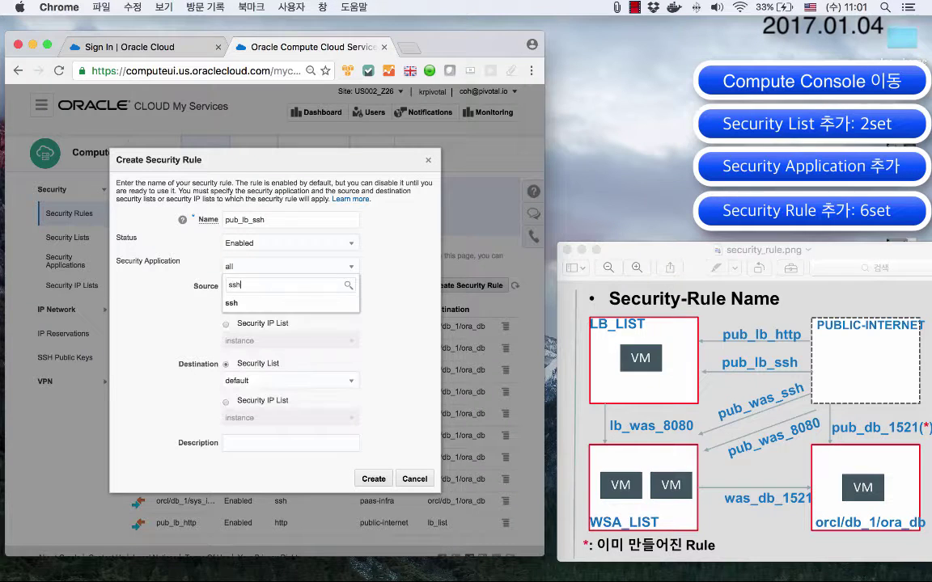
left_click(257, 303)
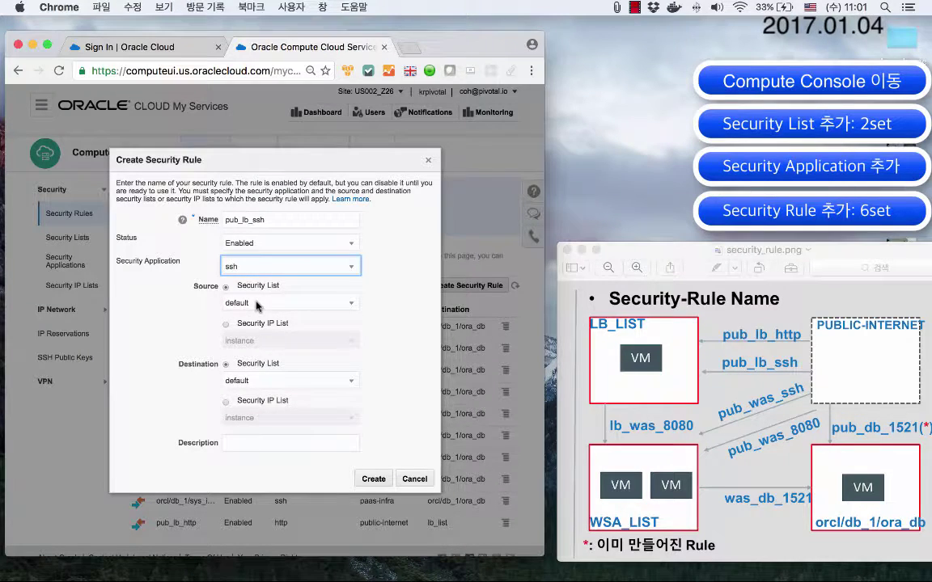
left_click(227, 325)
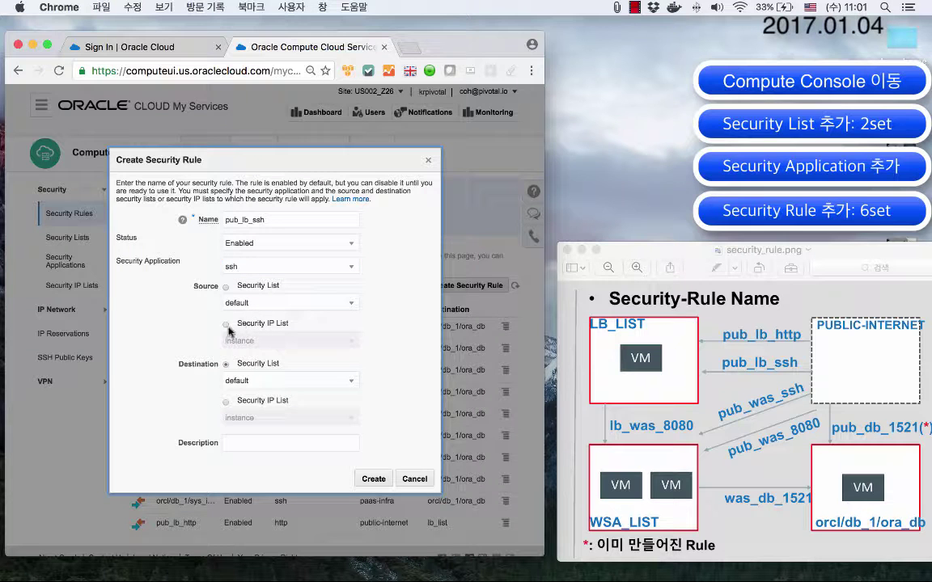
left_click(235, 341)
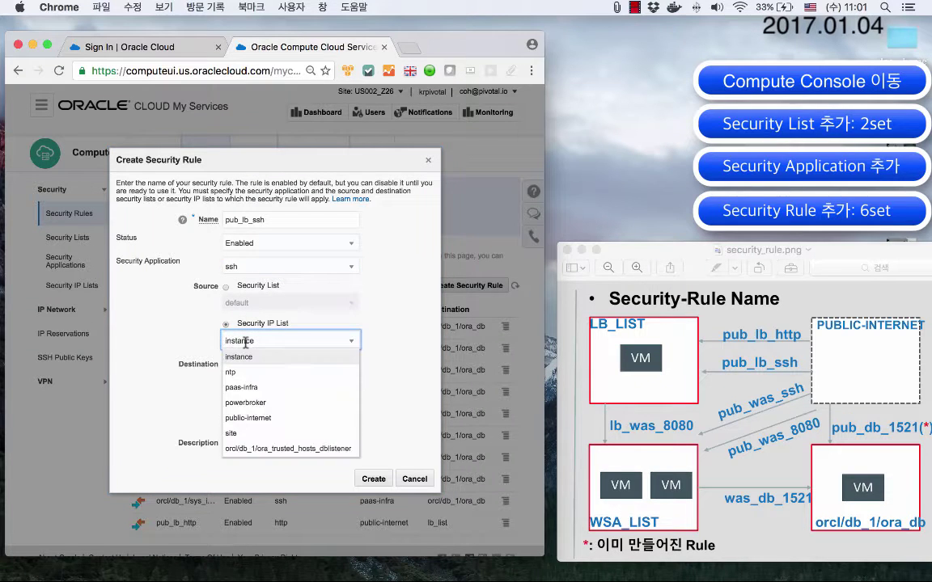
left_click(259, 417)
left_click(244, 381)
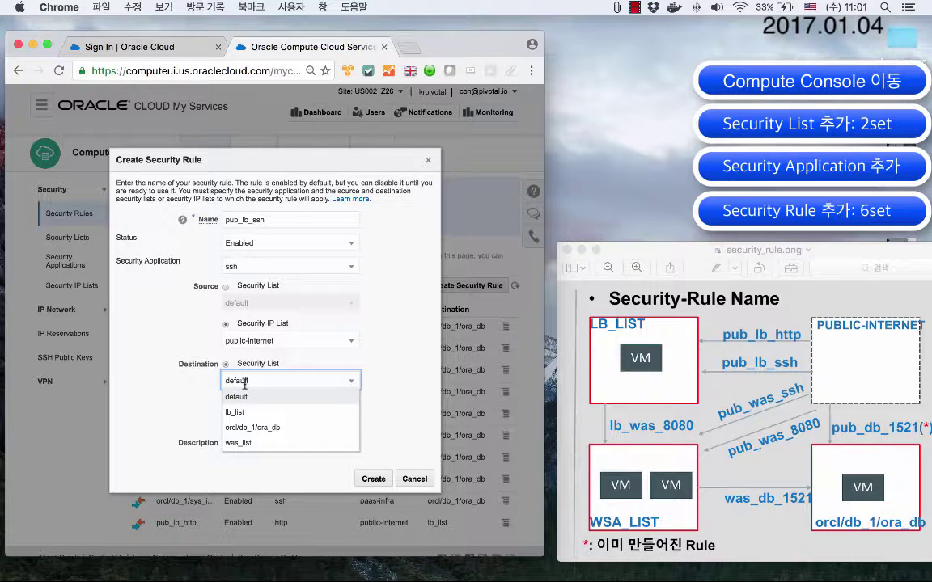
left_click(241, 413)
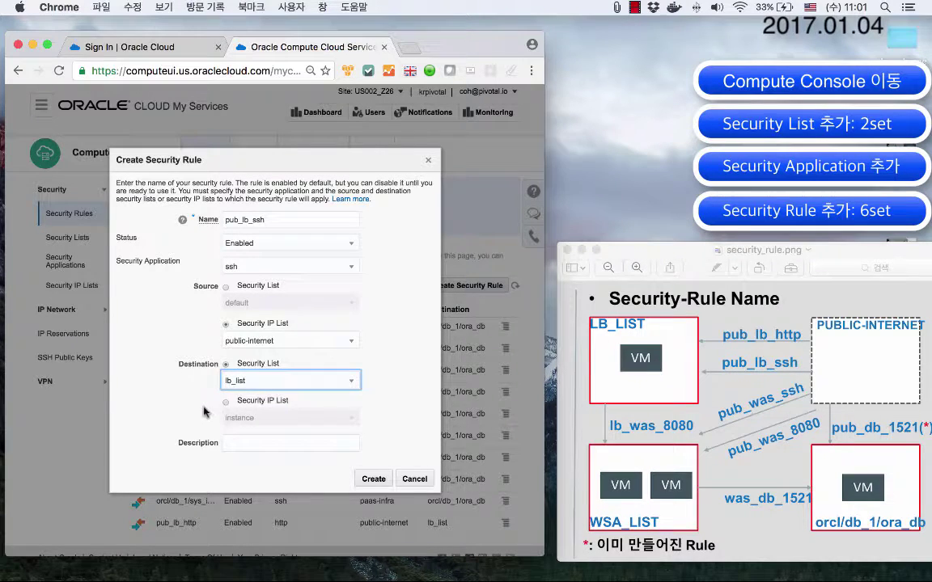
left_click(371, 480)
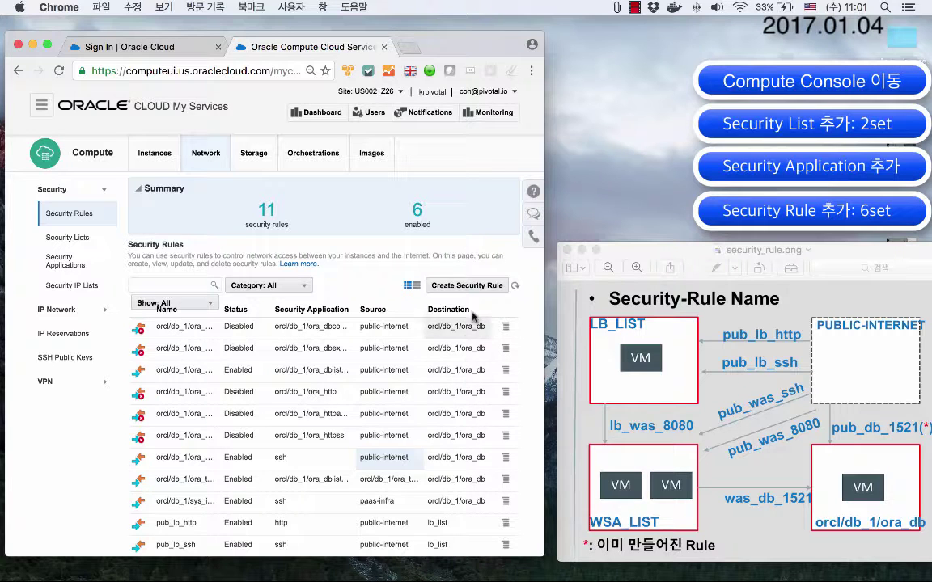
- Create the enabled security rule pub_was_ssh with security application all, from security IP list public-internet to security list was_list
left_click(460, 287)
type("pub_was_ssh")
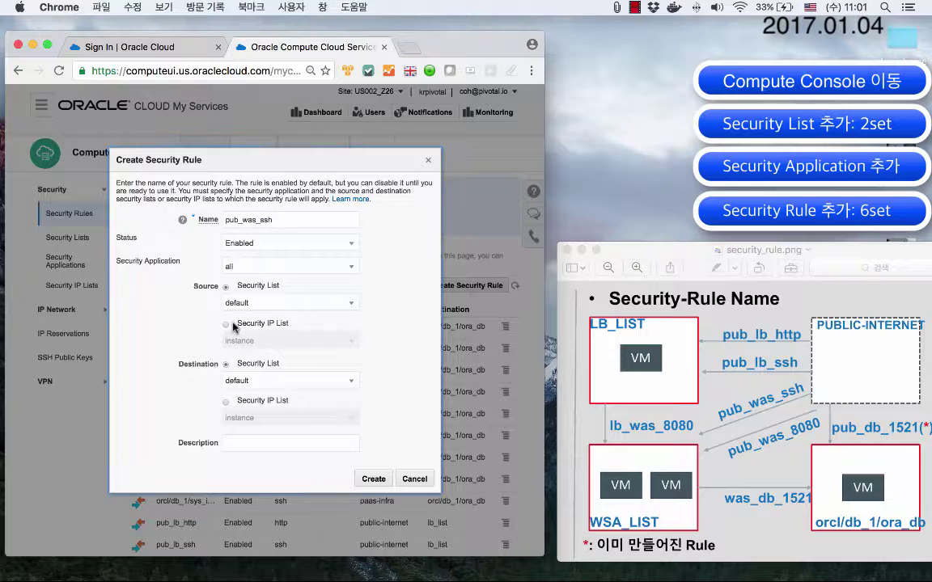
left_click(226, 325)
left_click(243, 340)
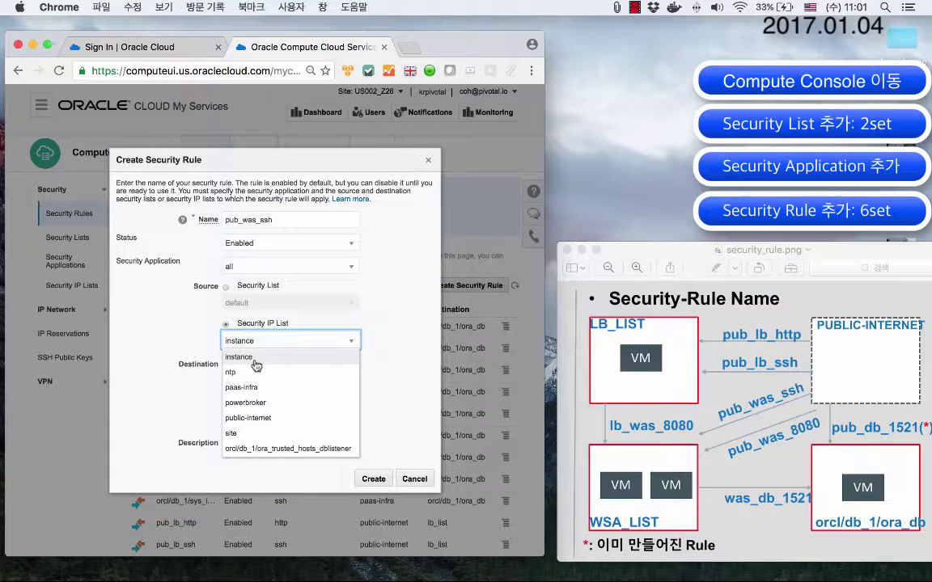
left_click(251, 417)
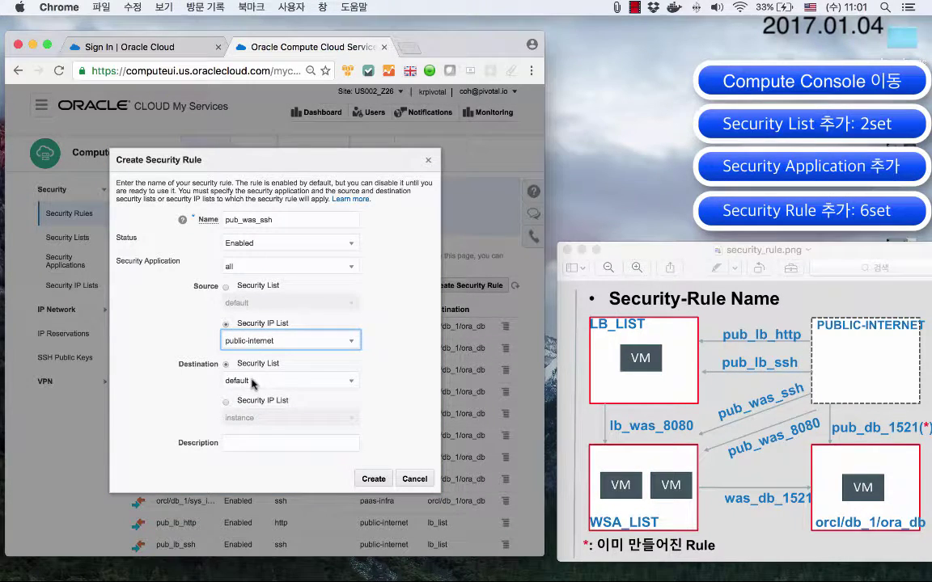
left_click(253, 384)
left_click(259, 439)
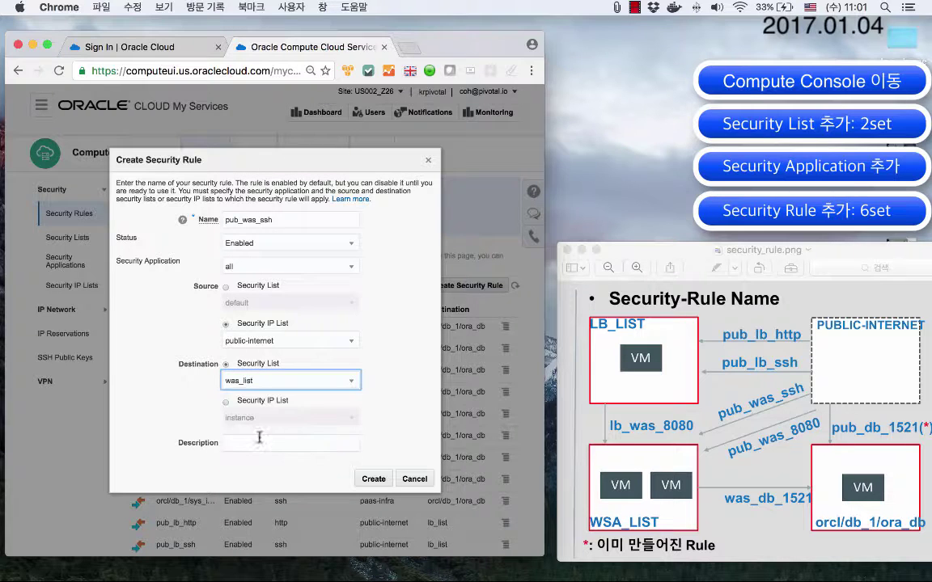
left_click(180, 361)
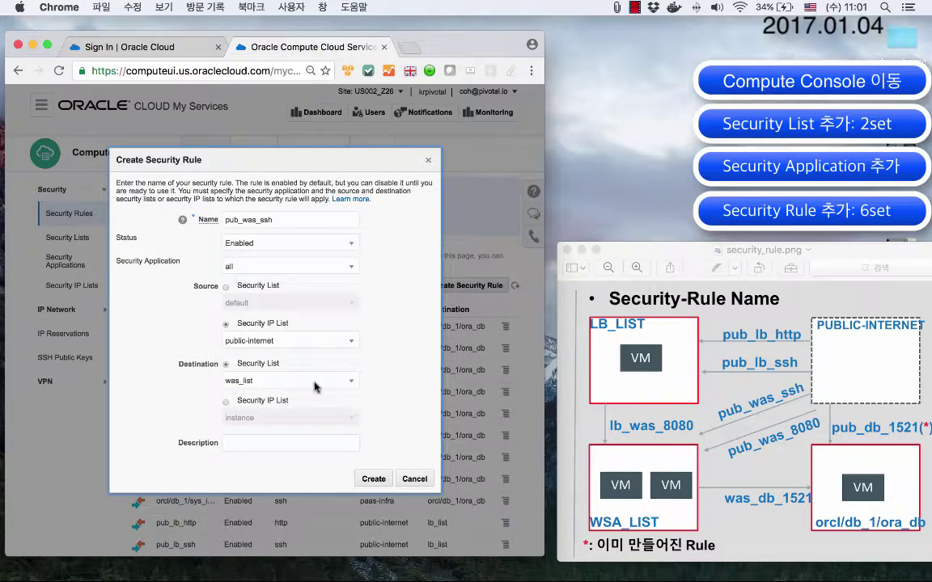
left_click(373, 479)
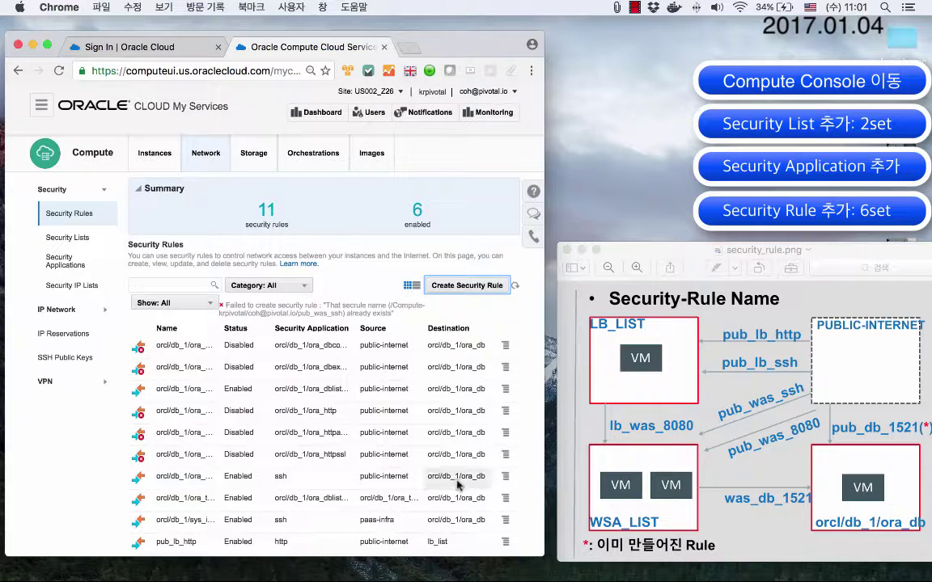
- Create the enabled security rule pub_was_8080 for the tcp8080 application, from security IP list public-internet to security list was_list
left_click(453, 284)
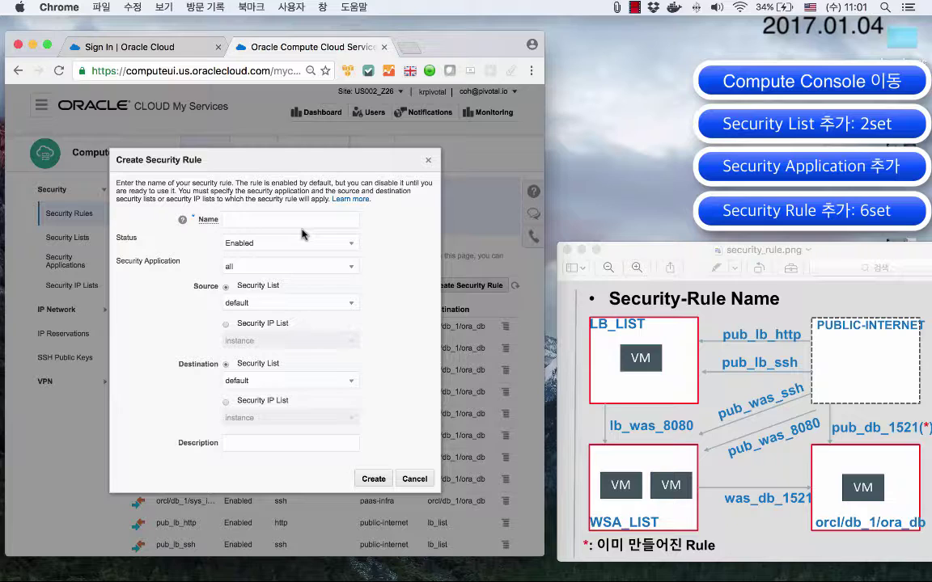
type("pub_was_8080")
left_click(289, 266)
type("tc")
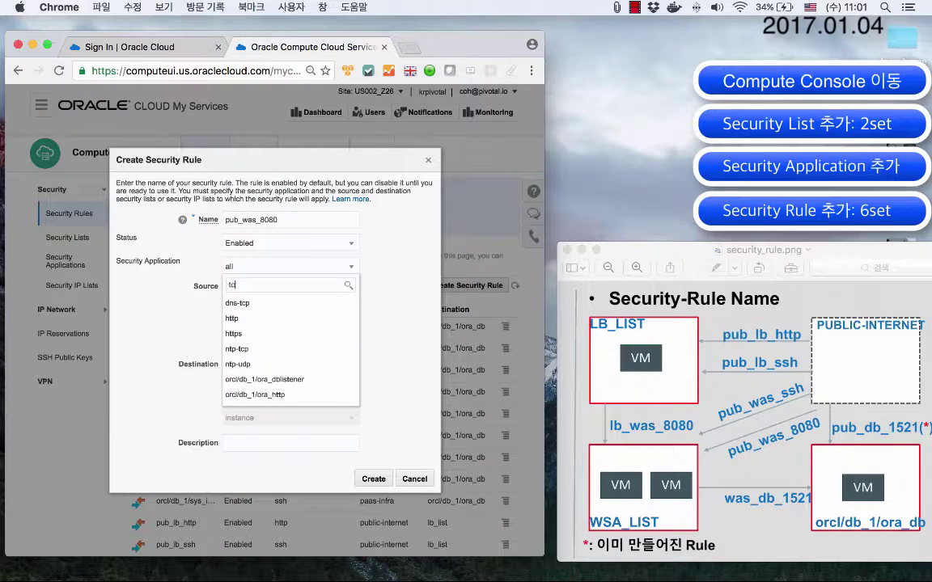
type("p8")
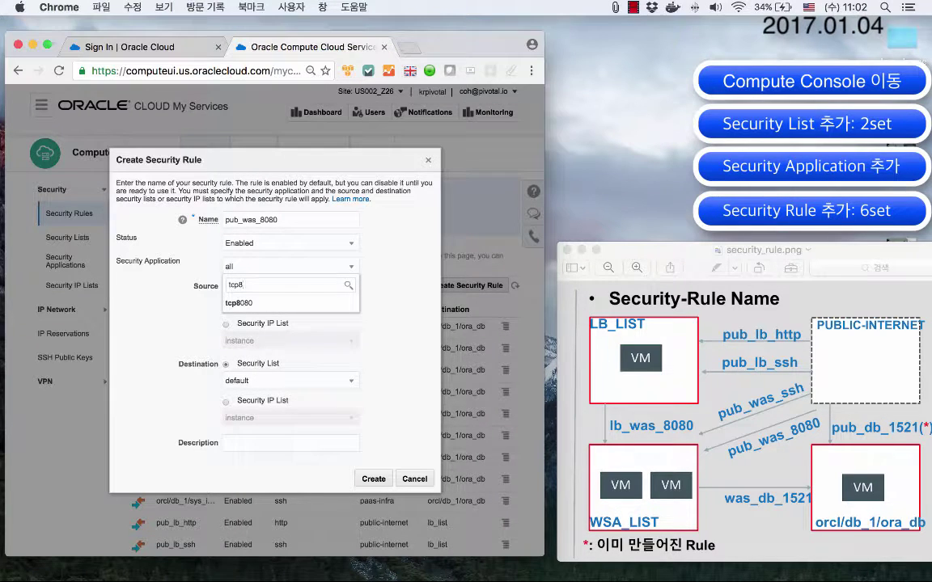
left_click(243, 303)
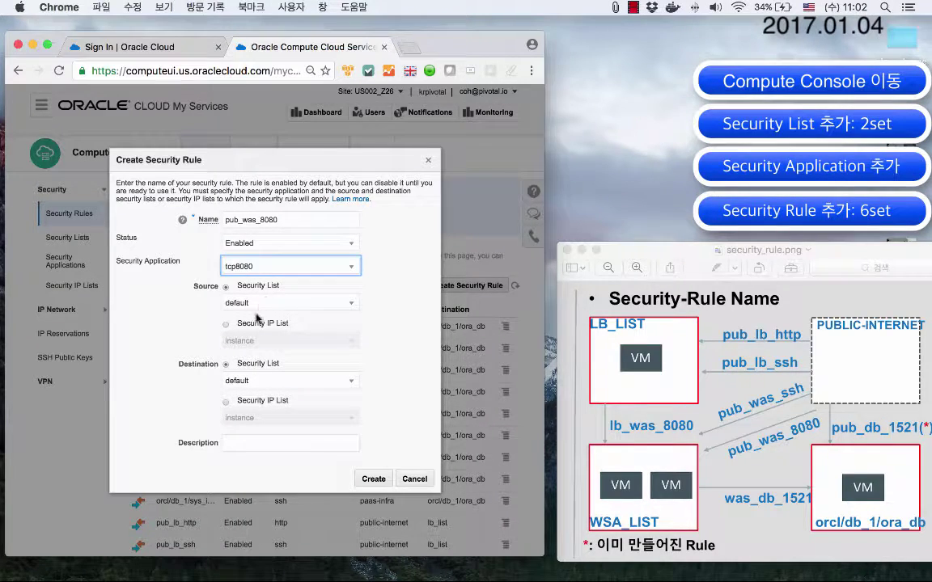
left_click(226, 323)
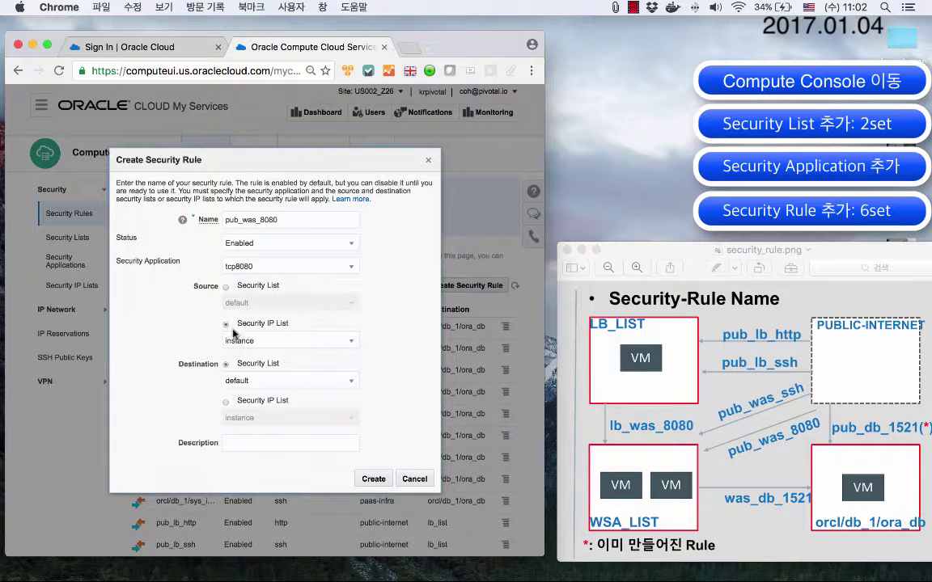
left_click(249, 341)
left_click(248, 417)
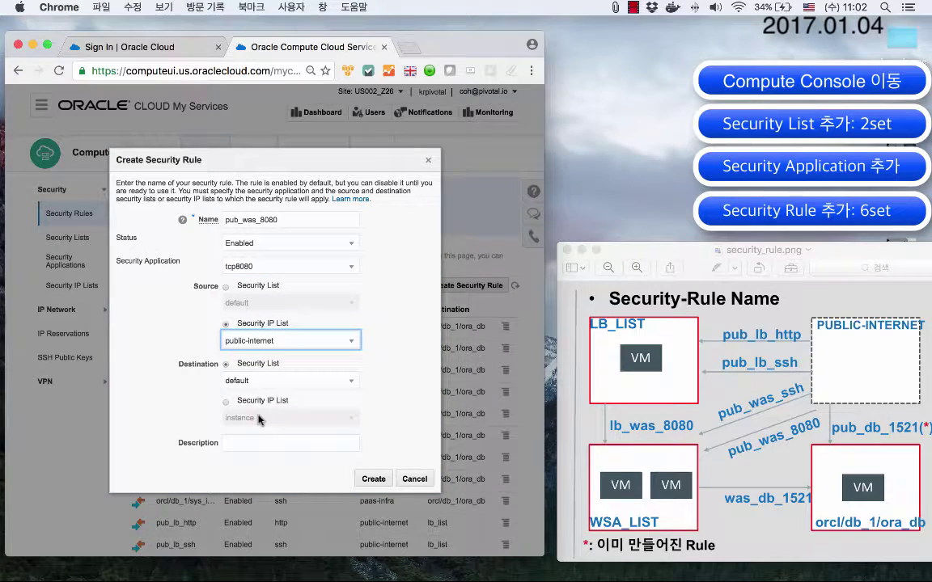
left_click(245, 380)
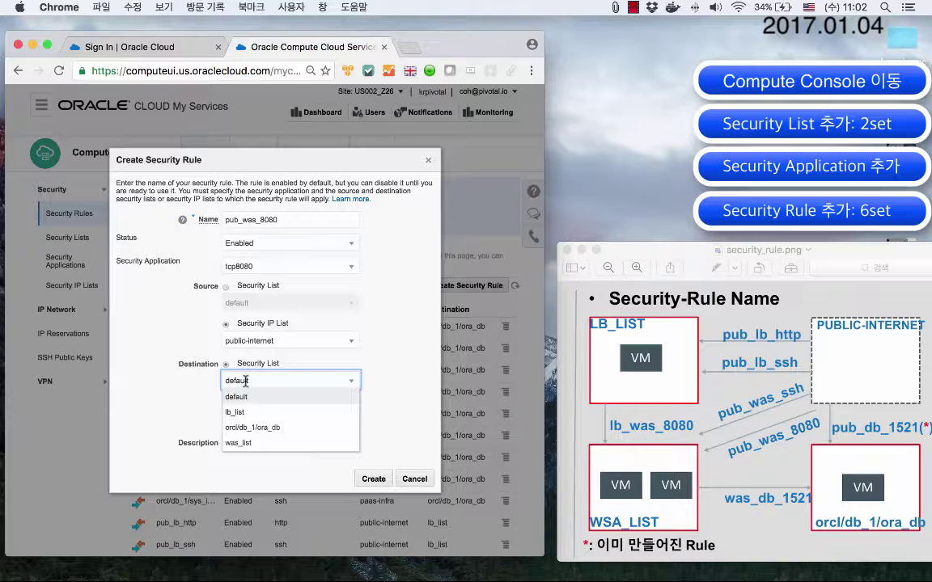
left_click(247, 443)
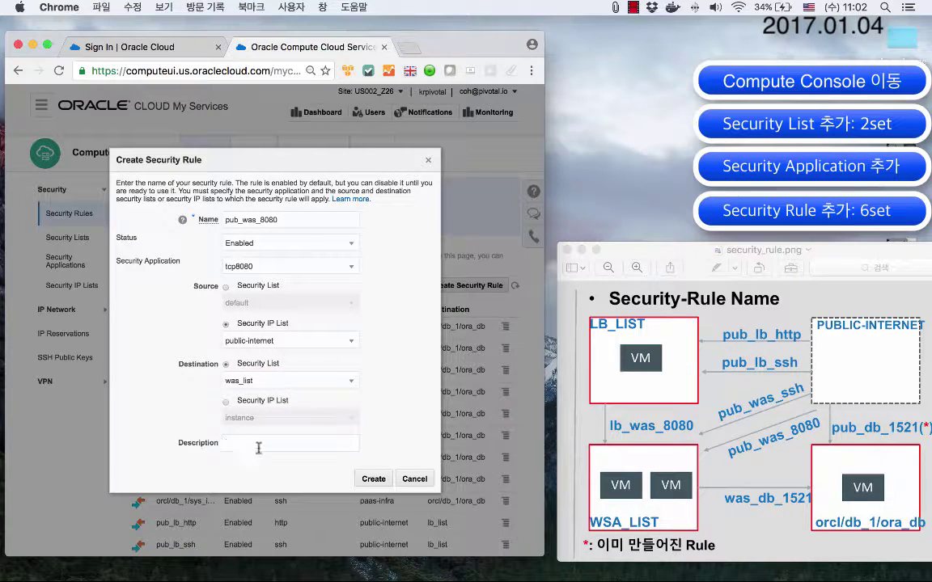
left_click(376, 480)
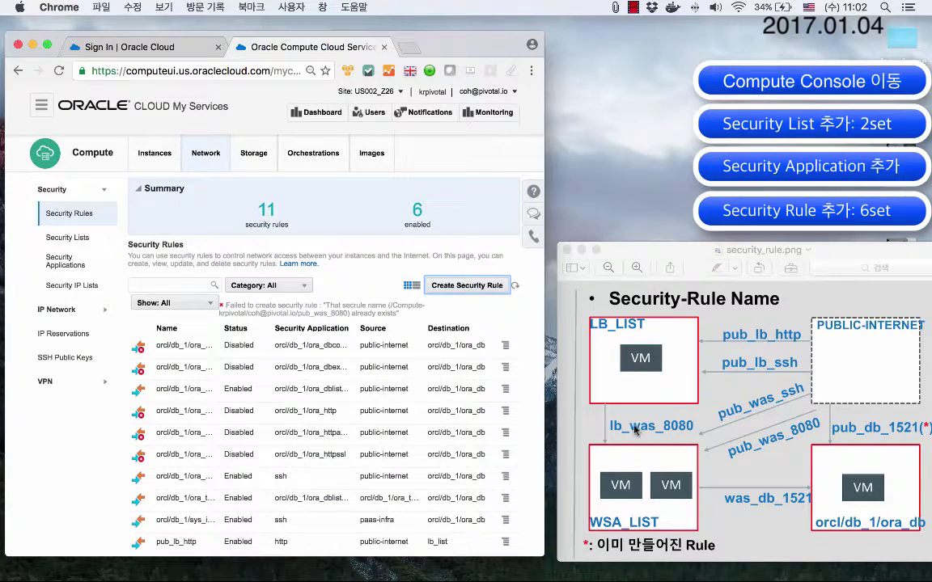
- Start a new enabled security rule named lb_was_8080 with the security application tcp8080
left_click(462, 285)
type("lb_was_8080")
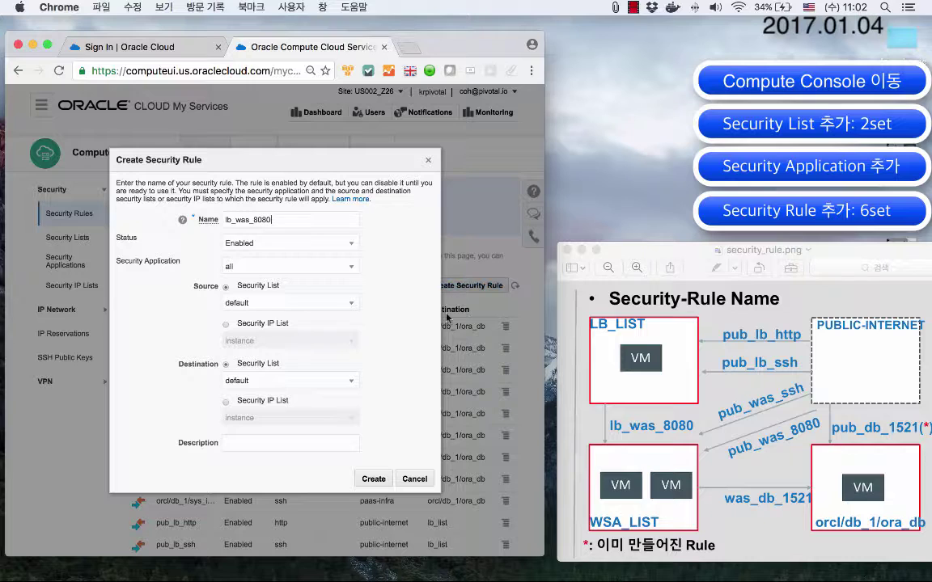
left_click(247, 268)
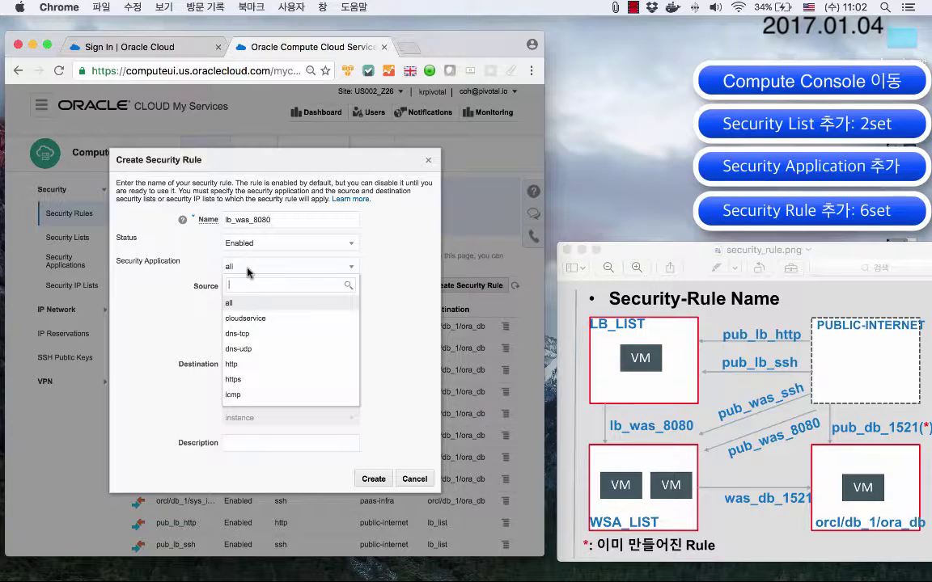
type("tcp")
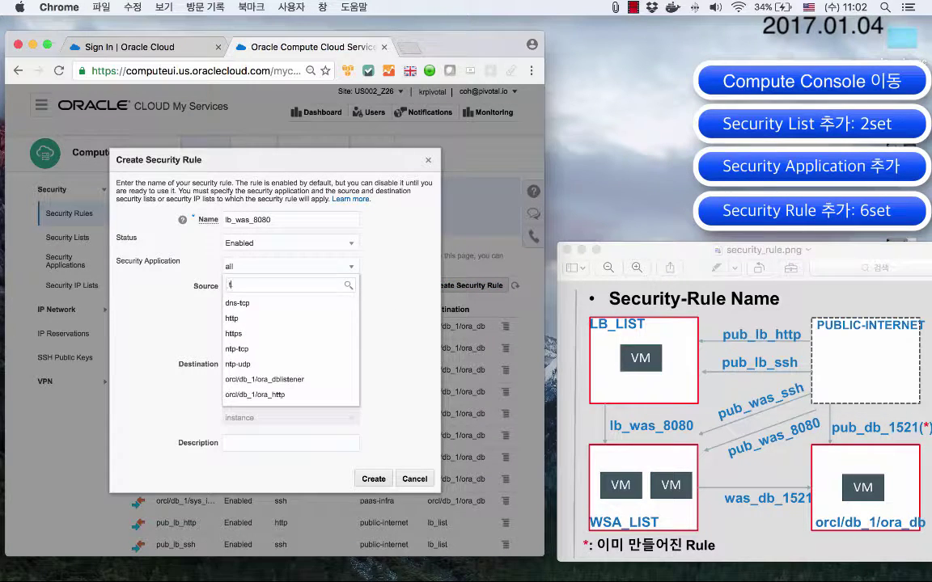
left_click(241, 379)
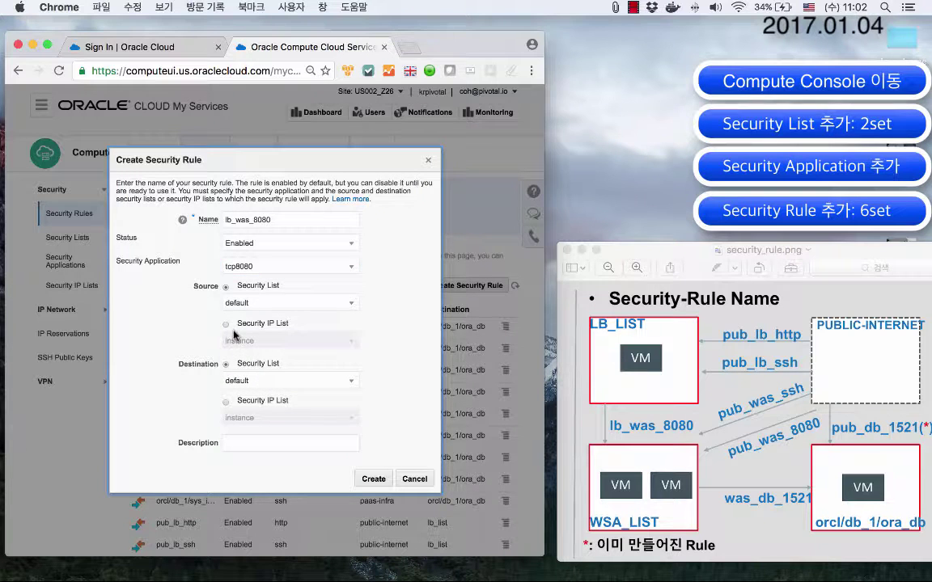
left_click(226, 325)
left_click(233, 340)
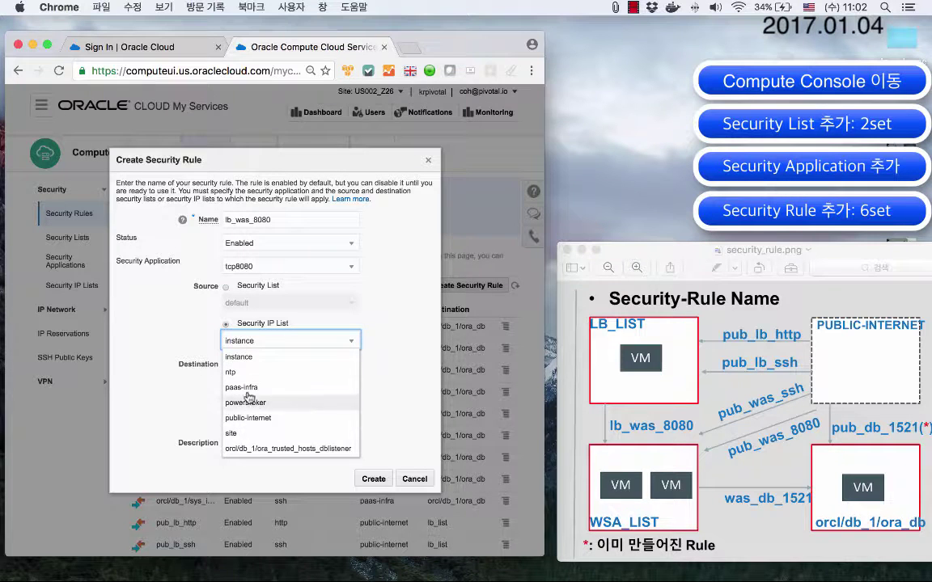
left_click(240, 357)
left_click(227, 288)
- Set the rule's source security list to lb_list and its destination security list to was_list, and create it
left_click(235, 302)
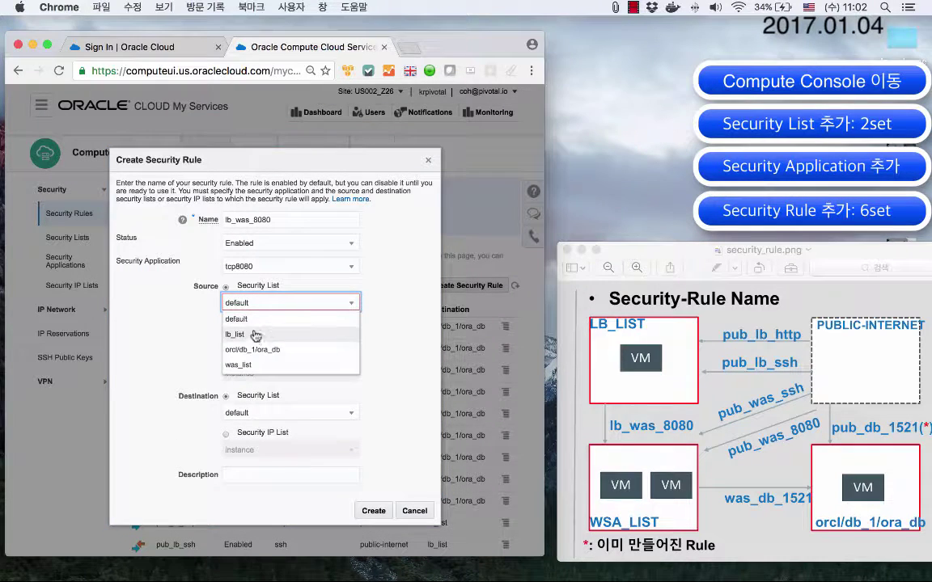
left_click(252, 333)
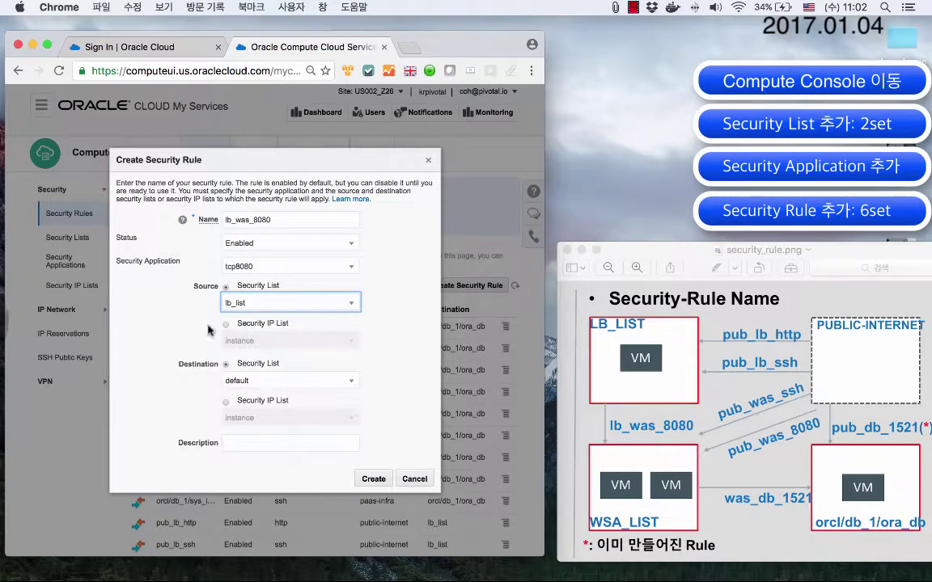
left_click(241, 380)
left_click(240, 443)
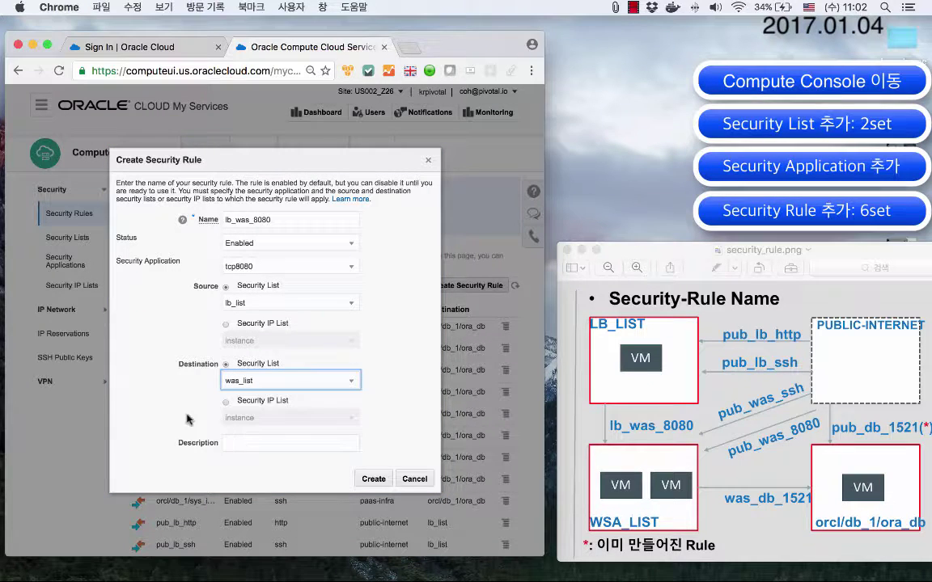
left_click(374, 479)
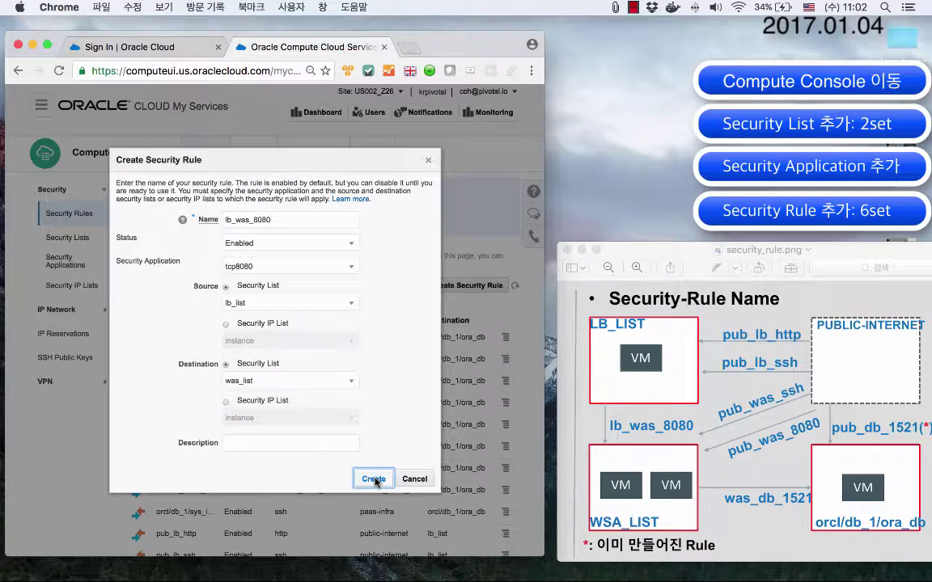
left_click(373, 480)
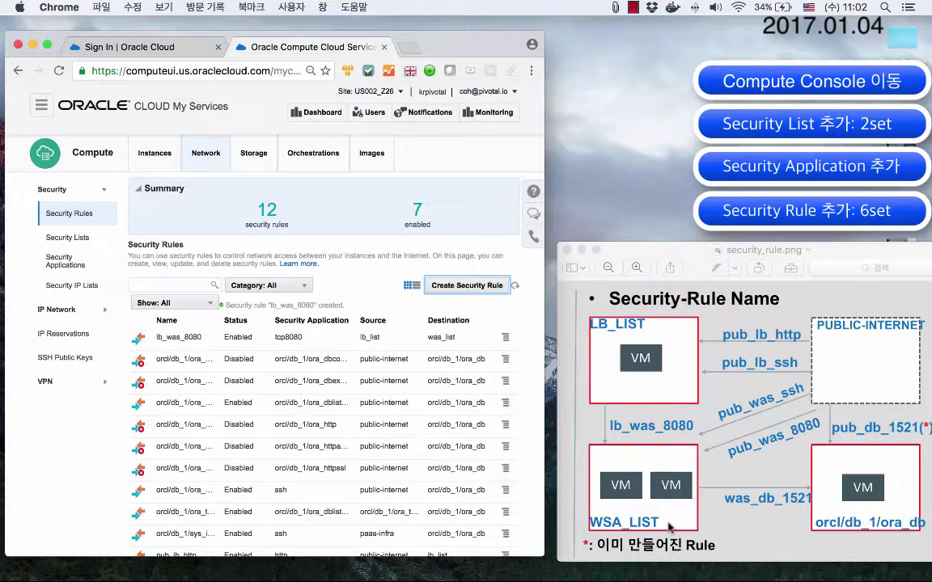
- Create the enabled security rule was_db_1521 for the orcl/db_1/ora_dblistener application, from security list was_list to security list orcl/db_1/ora_db
left_click(433, 285)
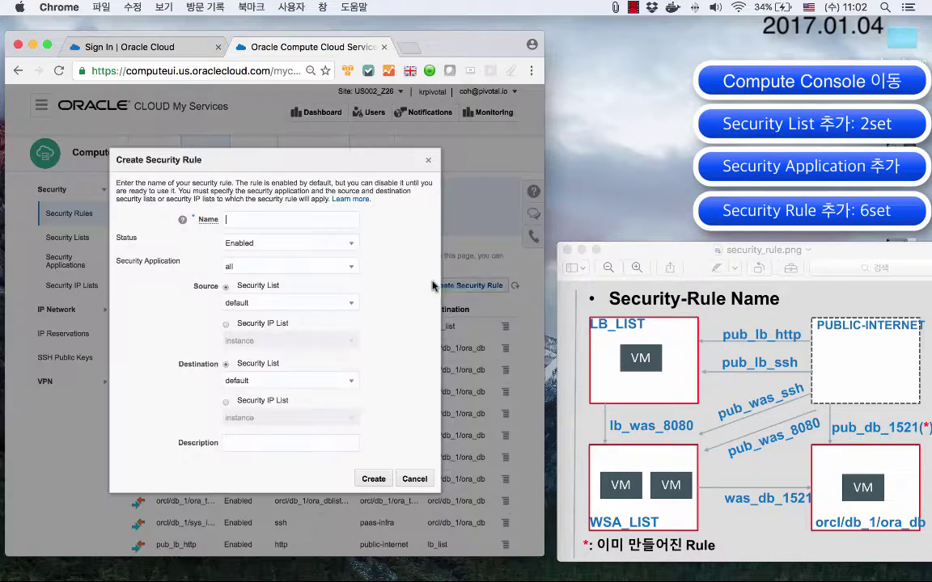
left_click(257, 219)
type("ws")
left_click(239, 267)
type("lis")
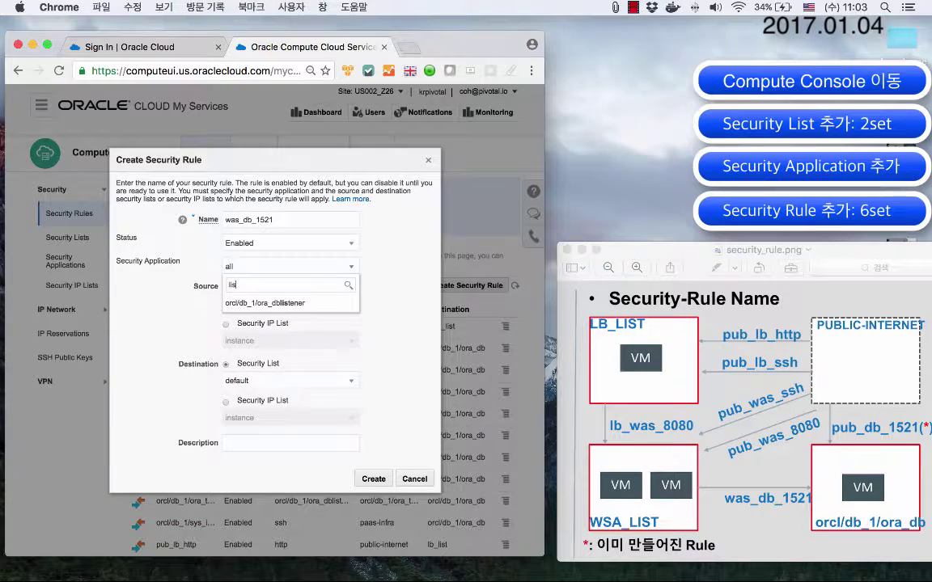
left_click(244, 302)
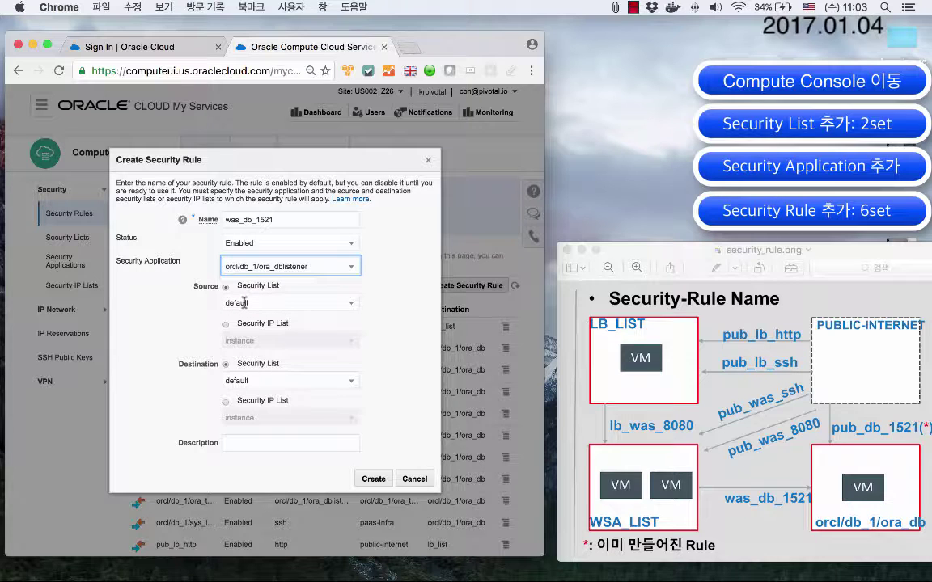
left_click(243, 304)
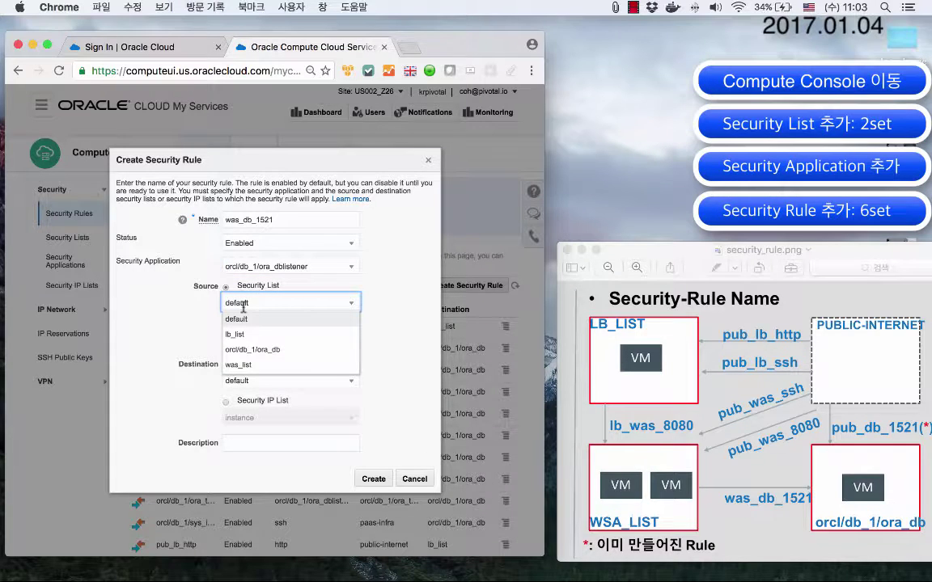
left_click(260, 364)
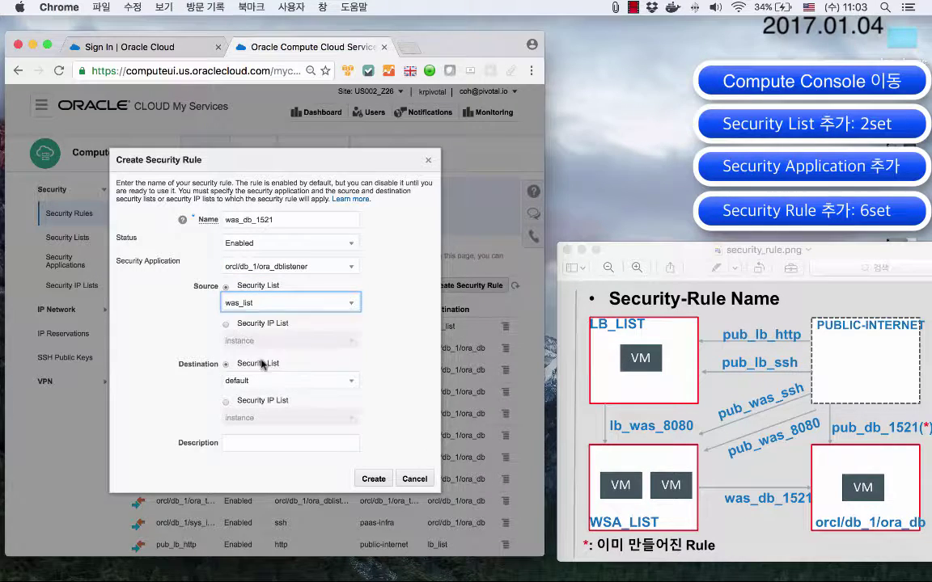
left_click(258, 379)
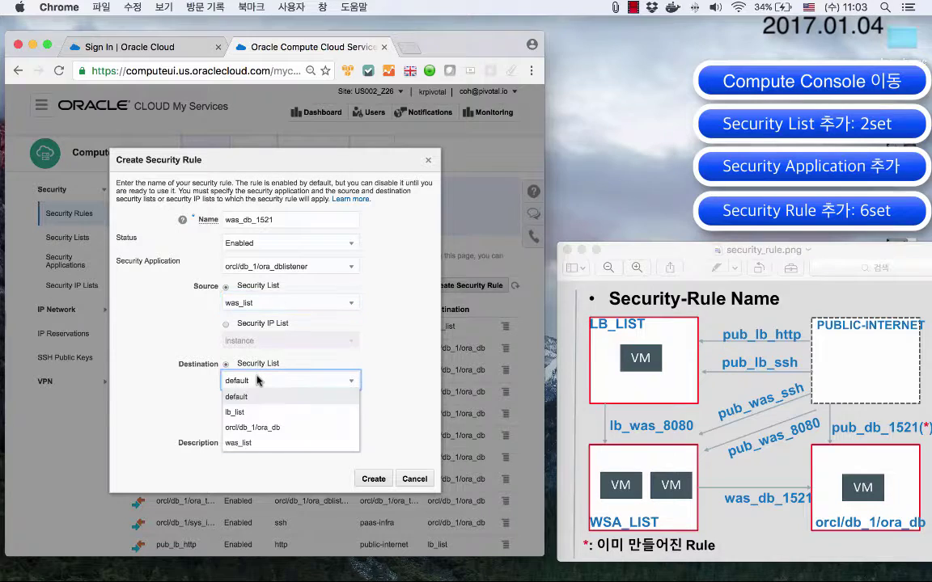
left_click(257, 428)
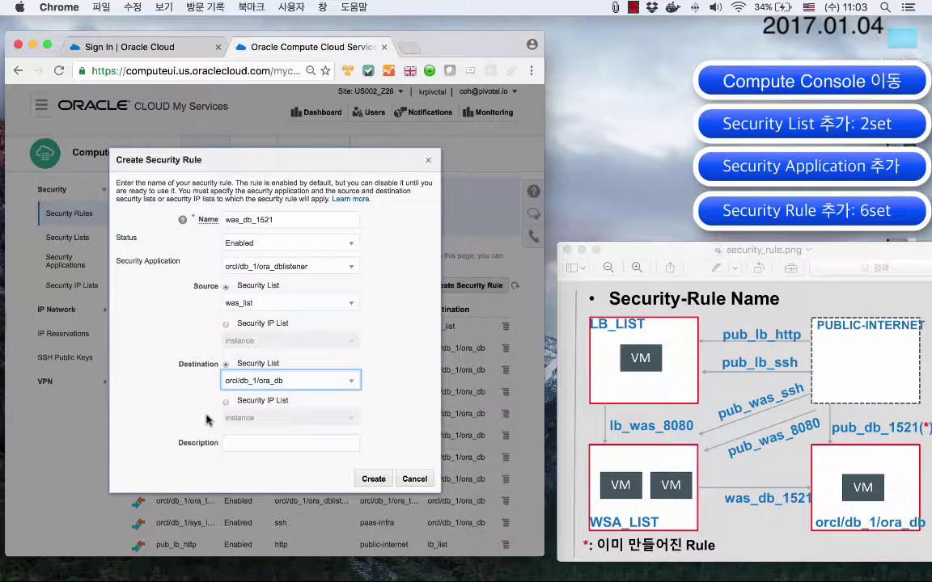
left_click(374, 480)
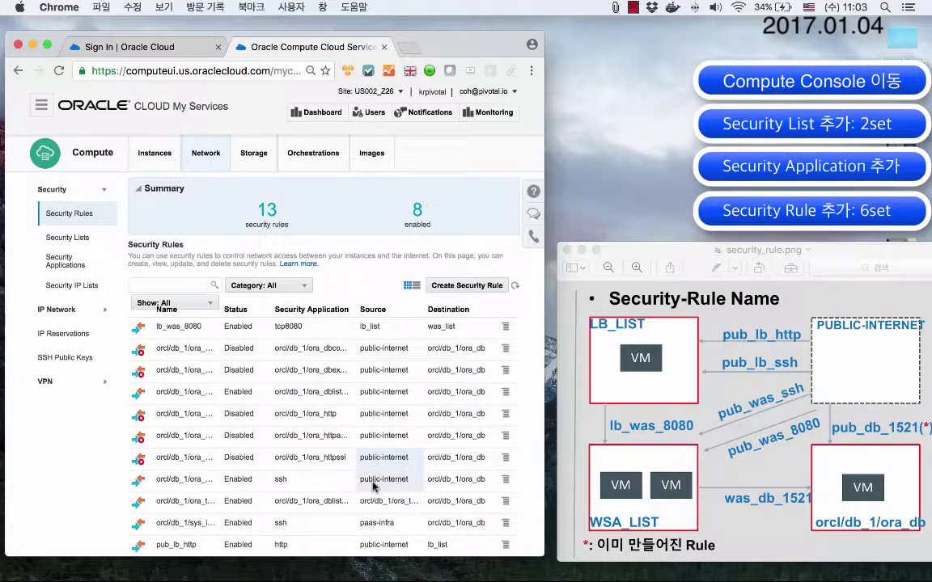
- Shrink the page view and refresh the security rules list to check the newly created rules against the reference diagram
scroll(482, 338, "down", 1)
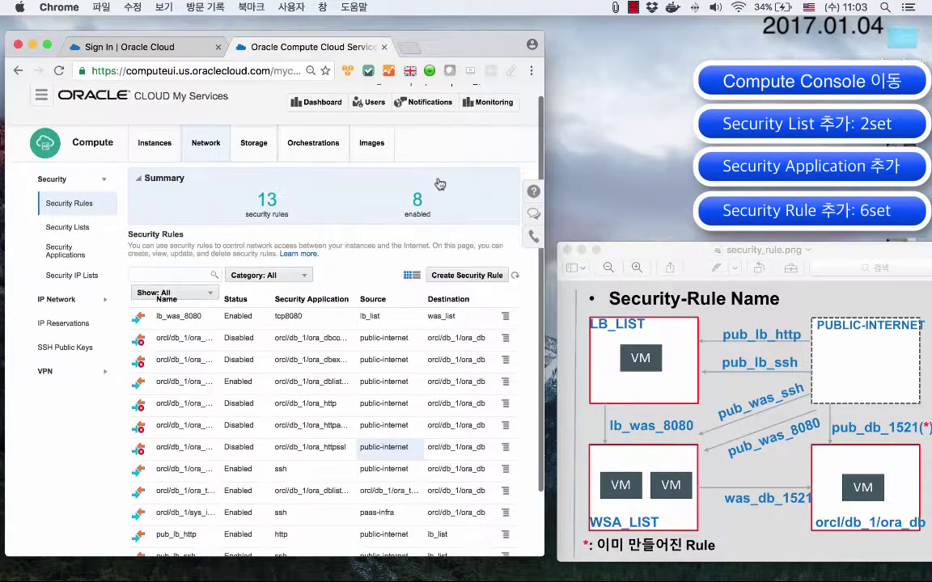
left_click_drag(433, 41, 436, 27)
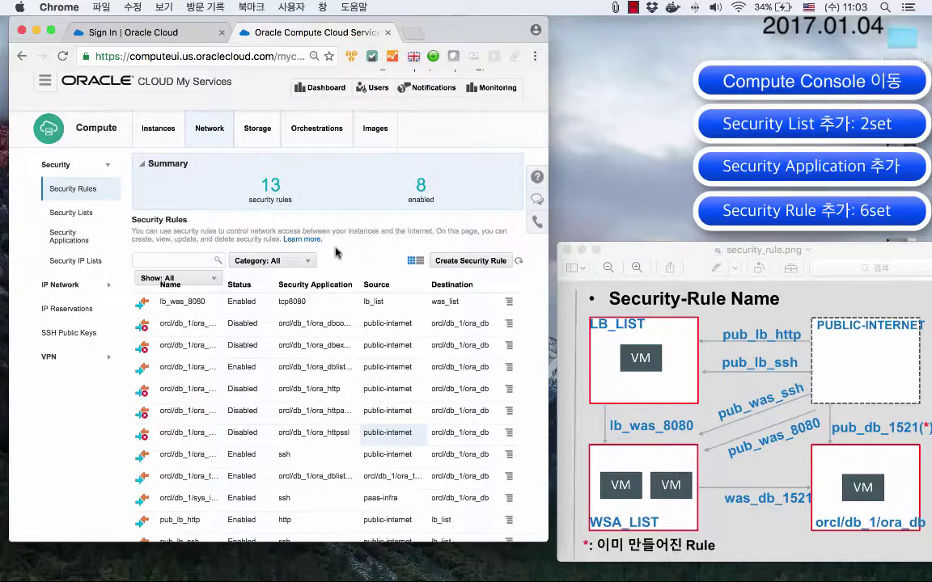
scroll(335, 254, "down", 2)
key("super+minus")
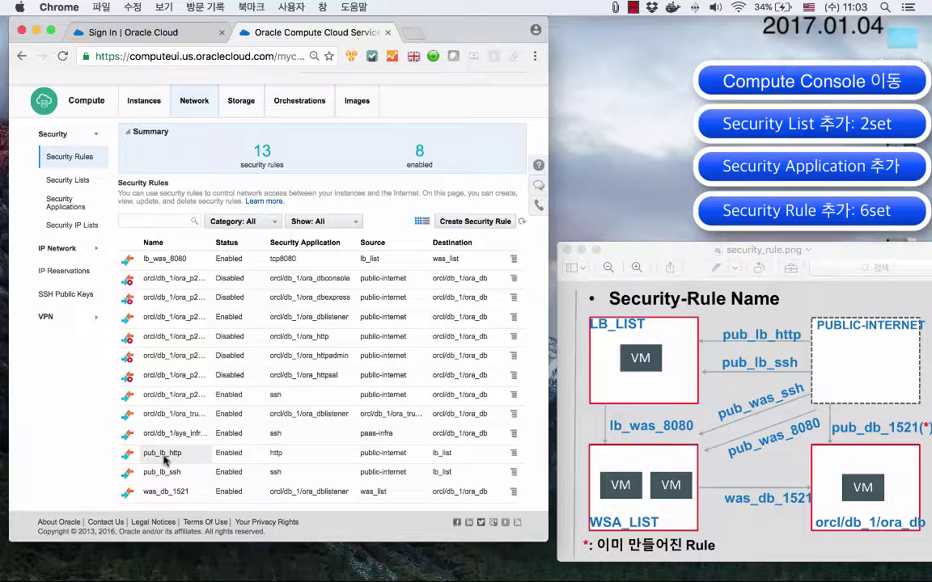
left_click(522, 222)
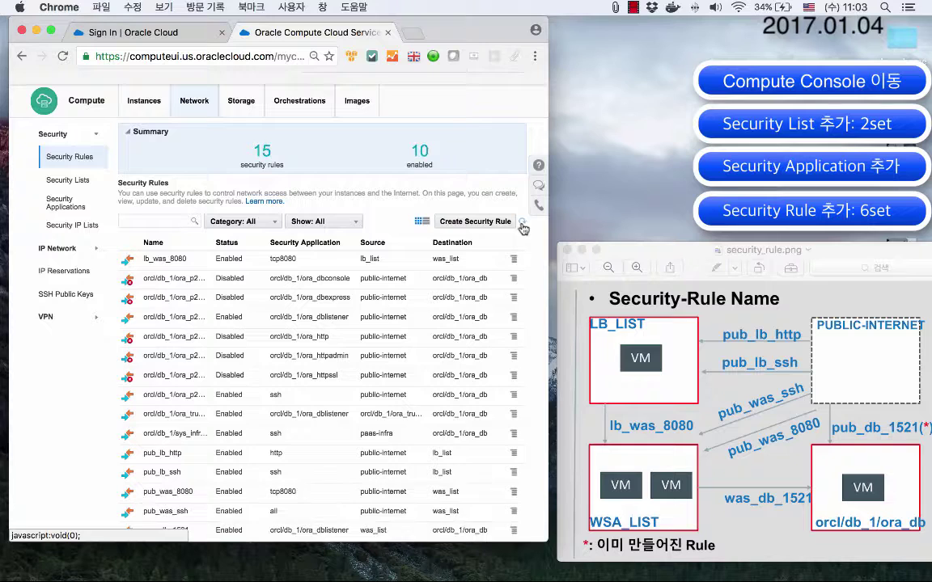